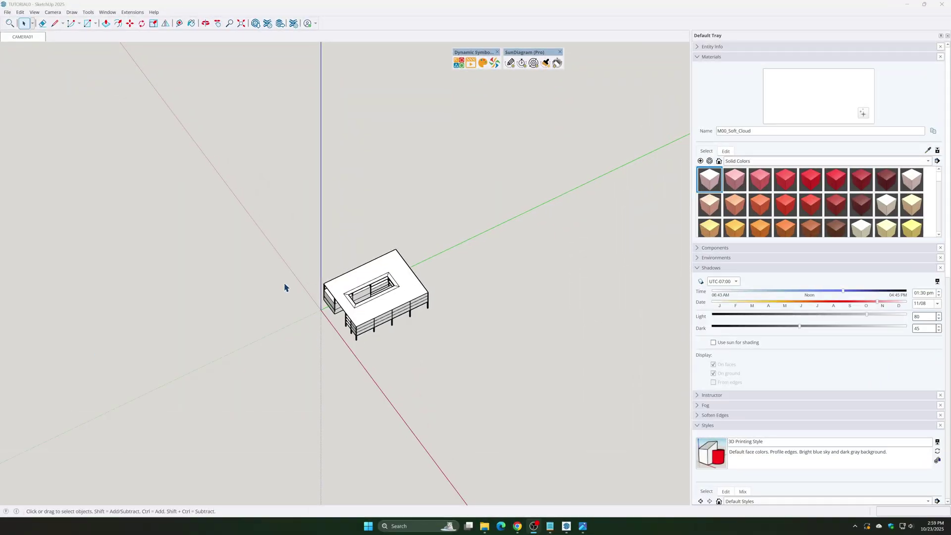
Start adding a location to the model and copy the full project address from Project Location.txt in Notepad
middle_click_drag(285, 287, 267, 306)
left_click(8, 12)
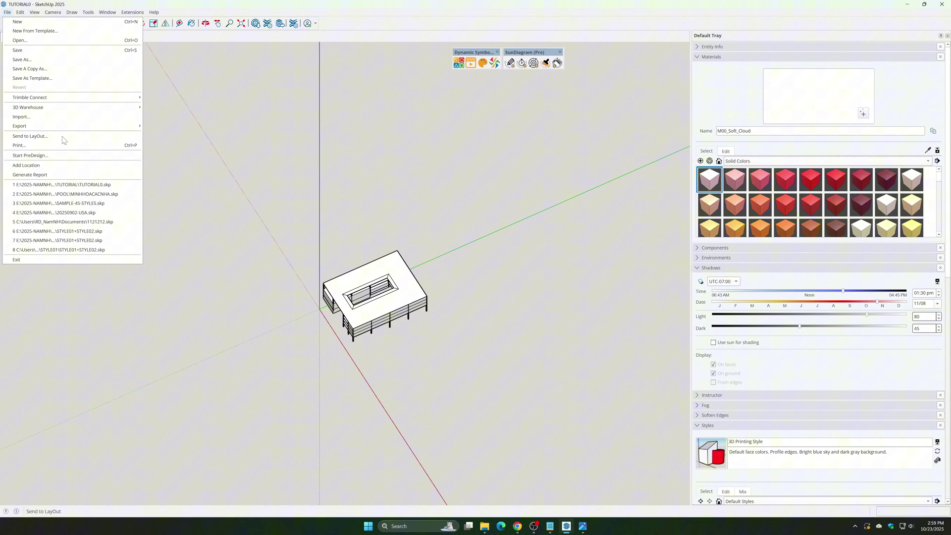
left_click(77, 169)
left_click(550, 526)
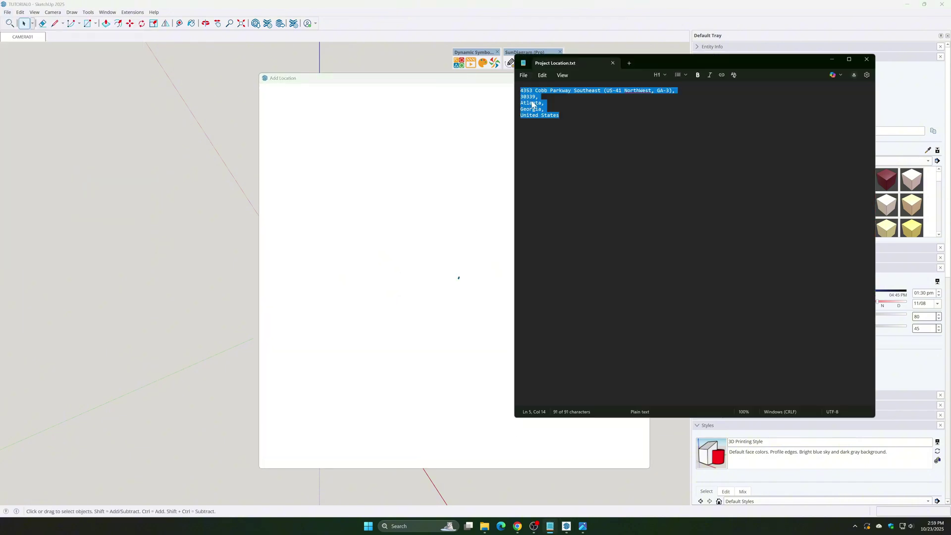
double_click(531, 98)
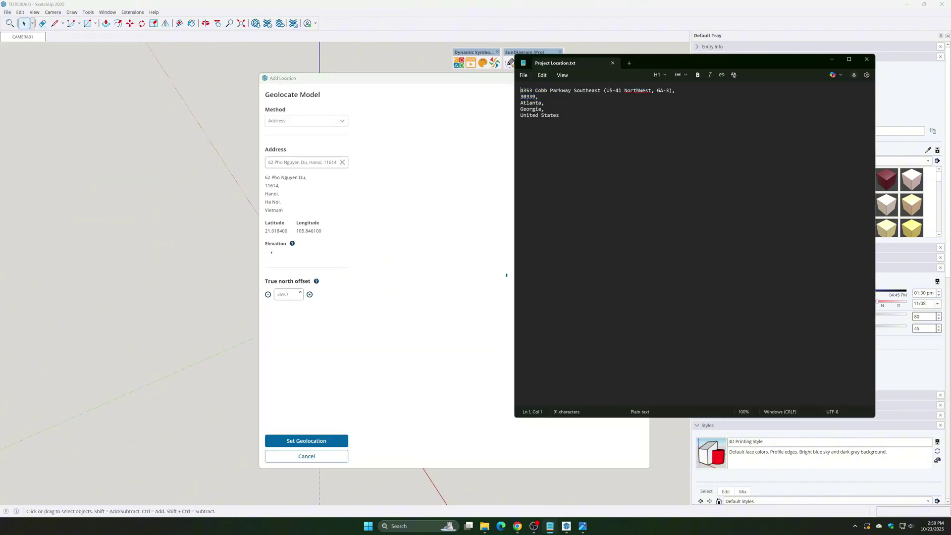
left_click_drag(520, 91, 521, 115)
right_click(556, 116)
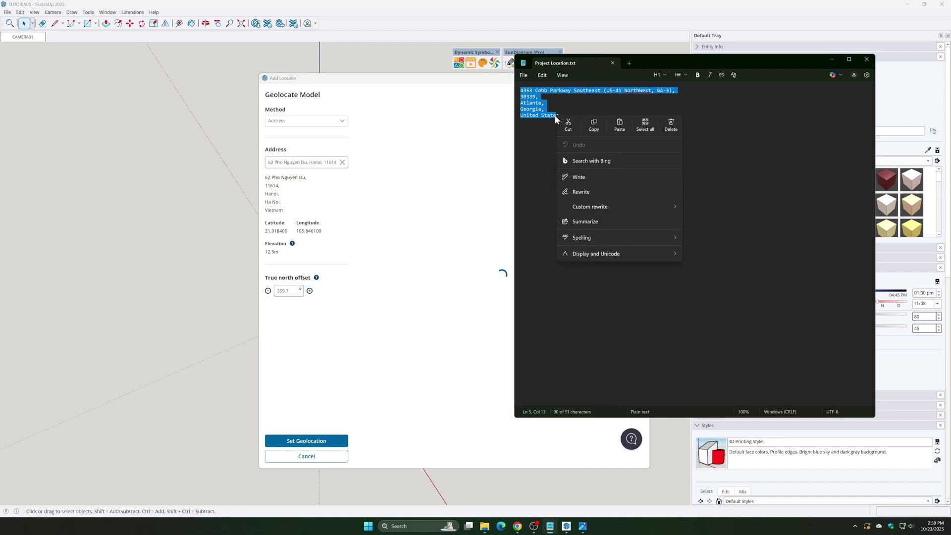
left_click(556, 115)
right_click(553, 119)
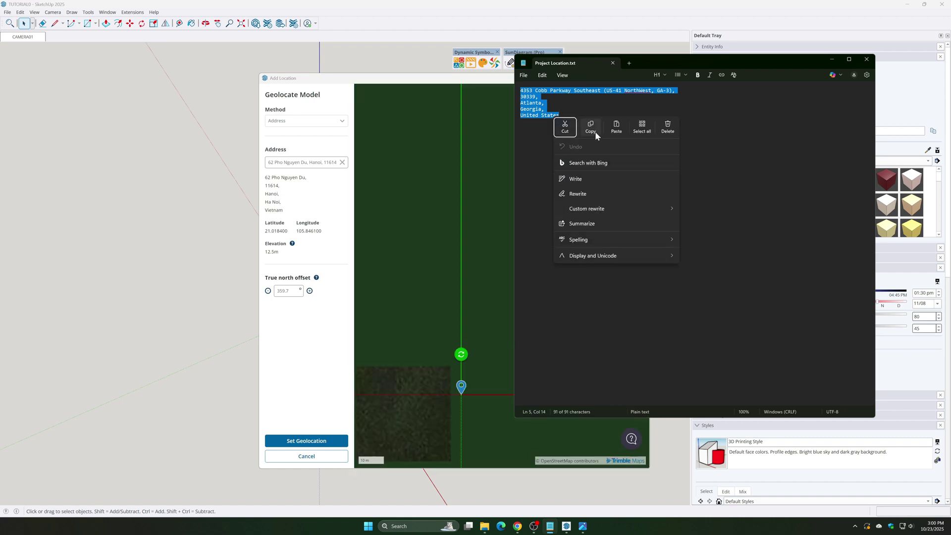
left_click(594, 129)
Search the geolocation map for the copied project address and choose the first matching suggestion
left_click(322, 162)
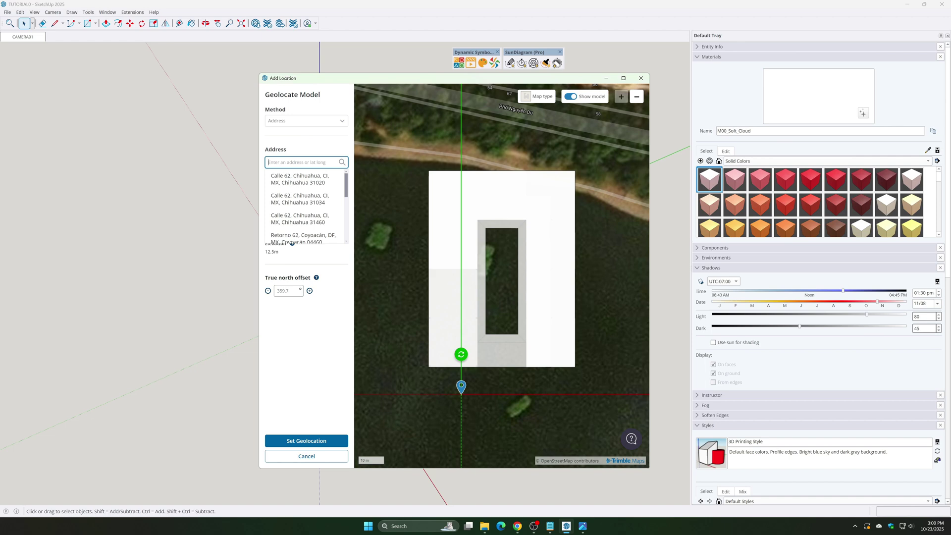
key("ctrl+v")
left_click(300, 179)
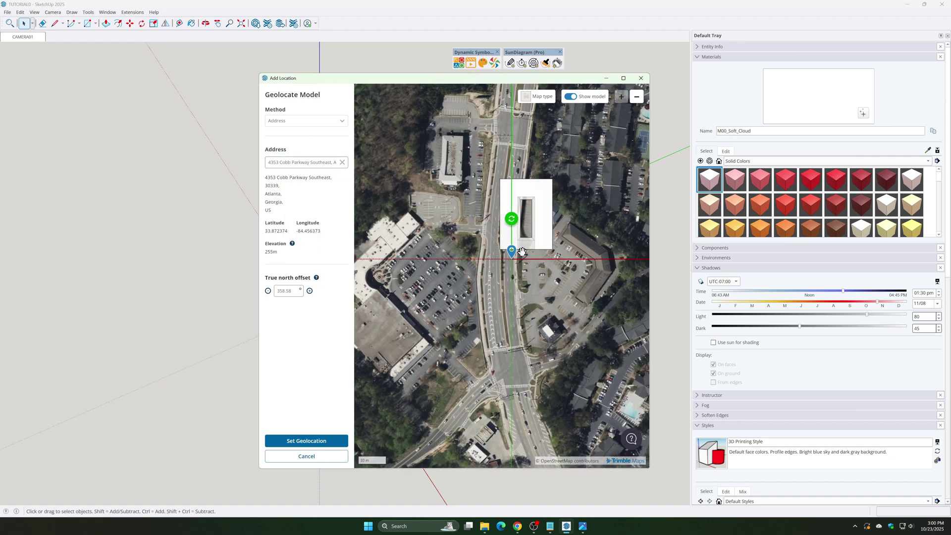
Position the building on the plot east of the main road, rotate it to a 322.47° true north offset, and set the geolocation
scroll(523, 252, "down", 1)
left_click_drag(514, 218, 555, 201)
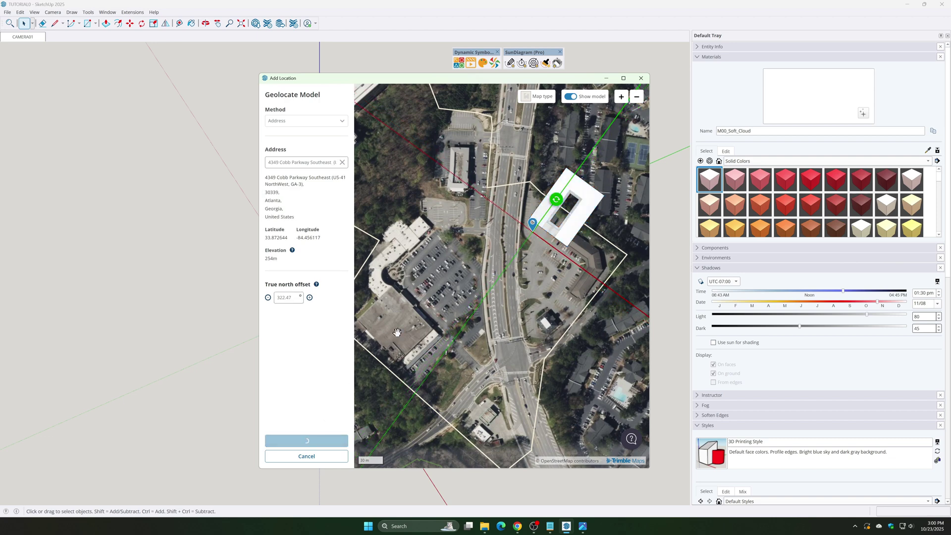
scroll(474, 267, "down", 10)
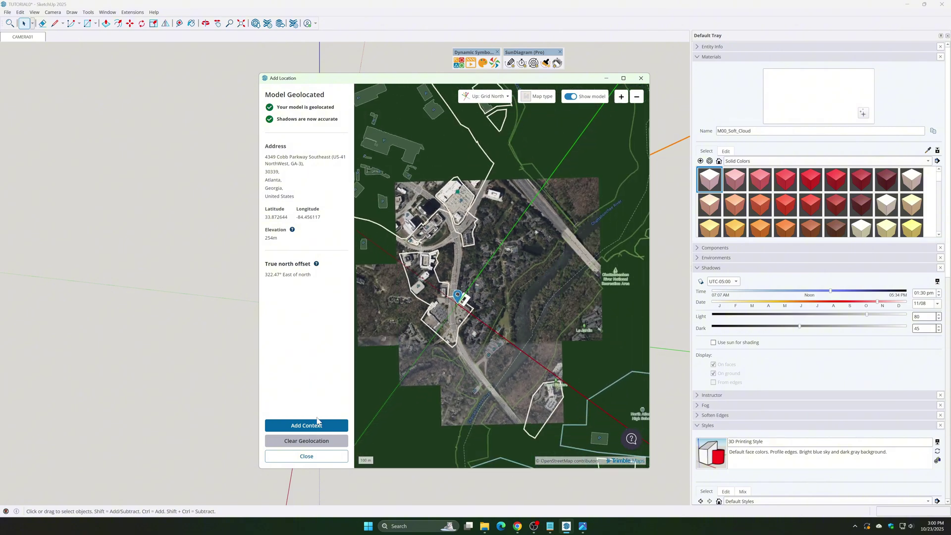
Start adding site context and enlarge the import region around the building to cover the surrounding roads, blocks and river
left_click(306, 426)
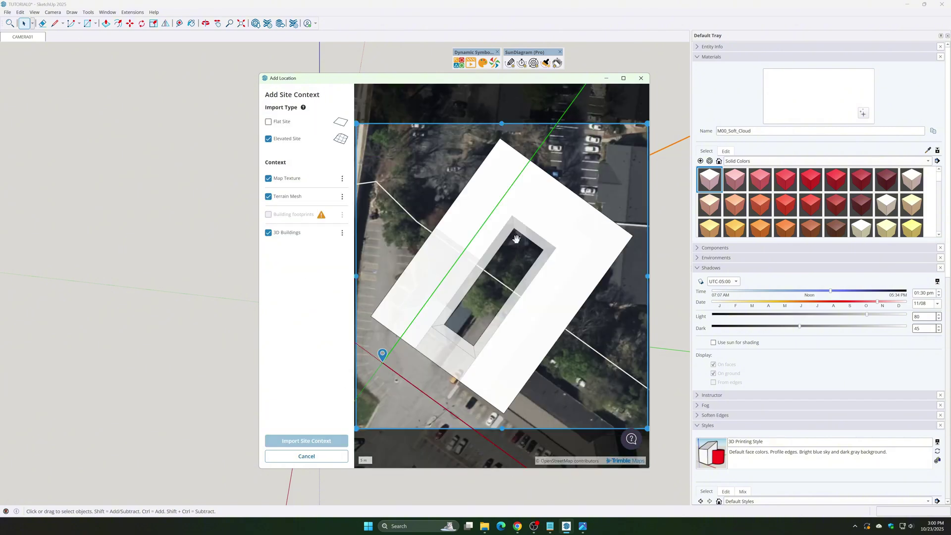
scroll(518, 240, "down", 8)
left_click_drag(538, 225, 636, 106)
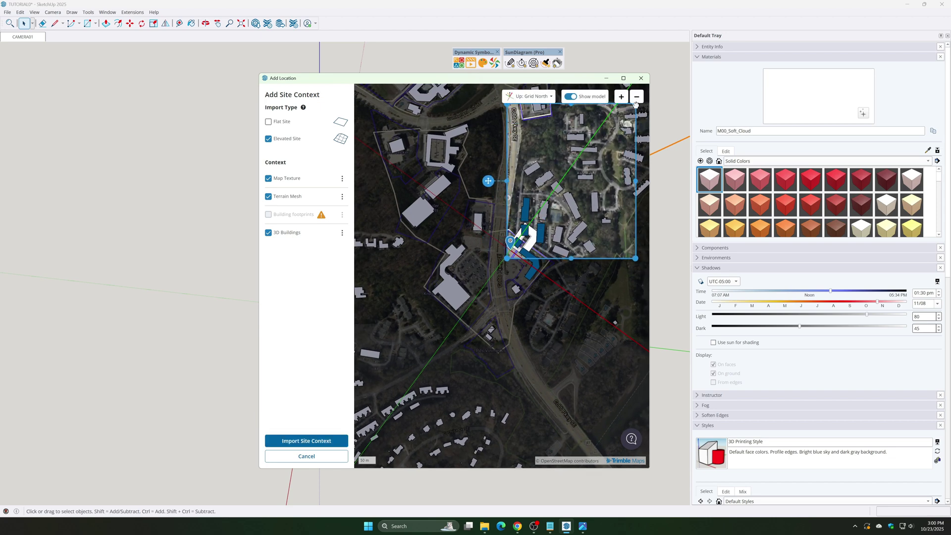
left_click_drag(508, 259, 395, 407)
scroll(441, 304, "down", 3)
scroll(440, 304, "down", 1)
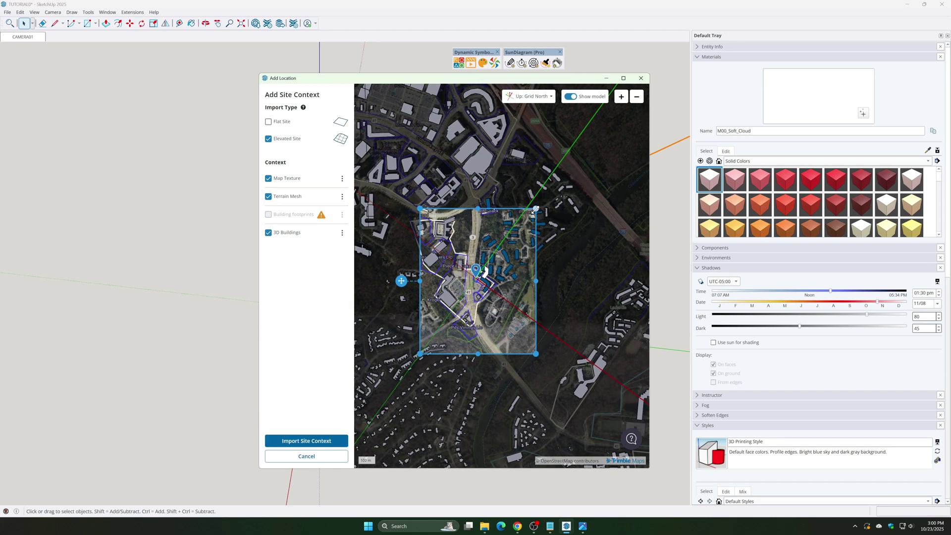
left_click_drag(544, 206, 578, 170)
left_click_drag(419, 357, 364, 384)
Exclude 3D Buildings, import the elevated site with map texture and terrain mesh, and close the location window
left_click(268, 233)
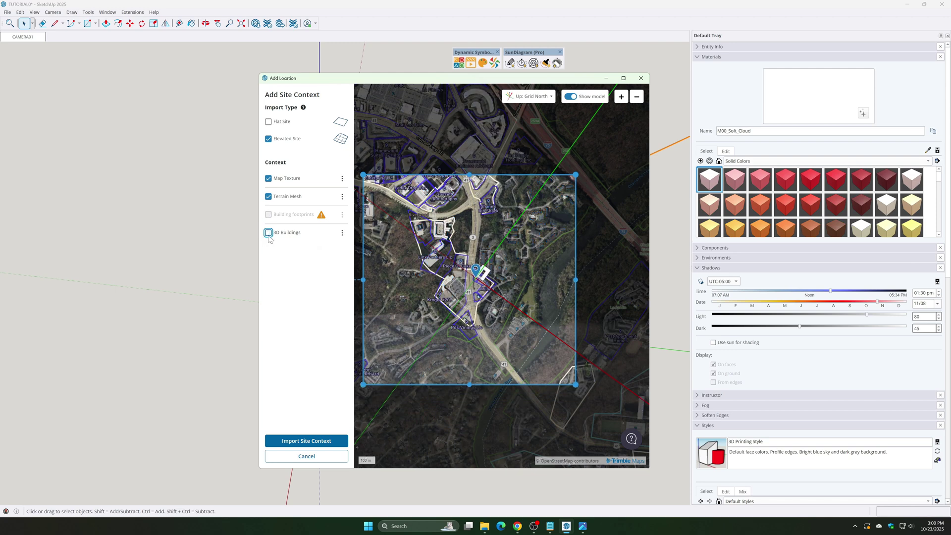
left_click(313, 446)
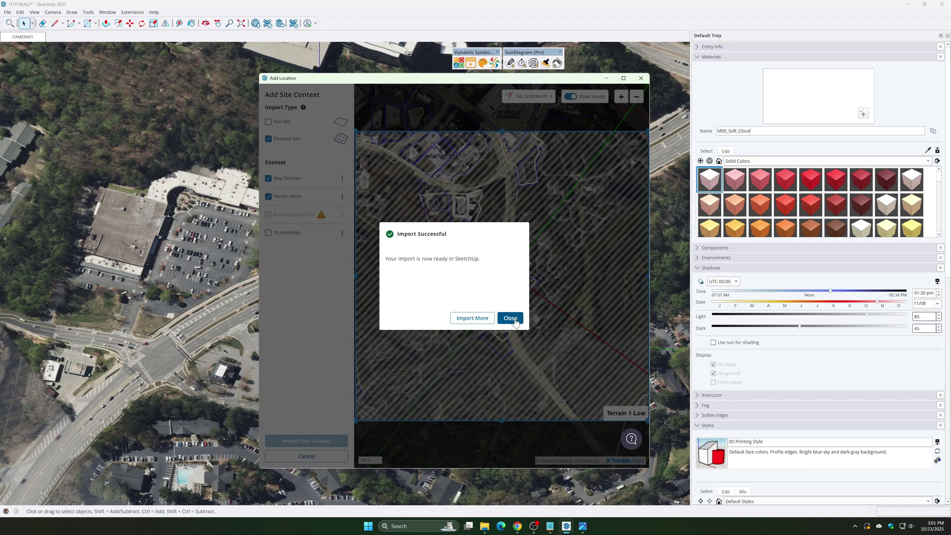
left_click(641, 78)
Switch the model's camera to perspective projection
middle_click_drag(450, 296, 420, 253)
scroll(347, 191, "down", 3)
left_click(53, 12)
left_click(66, 60)
middle_click_drag(220, 244, 461, 228)
left_click_drag(461, 228, 359, 196)
scroll(360, 196, "down", 6)
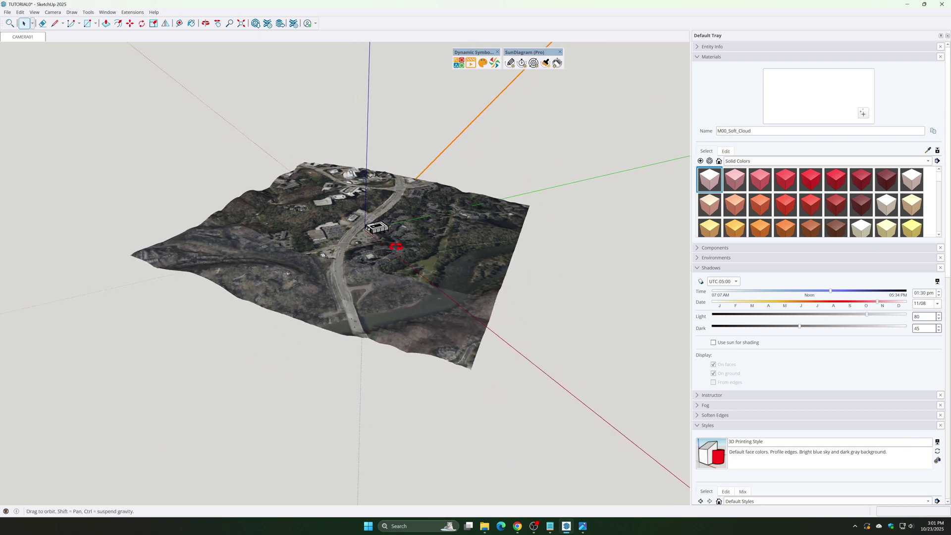
left_click_drag(407, 314, 425, 285)
Draw a horizontal rectangle of about 1326 by 2083 m across the terrain
key("space")
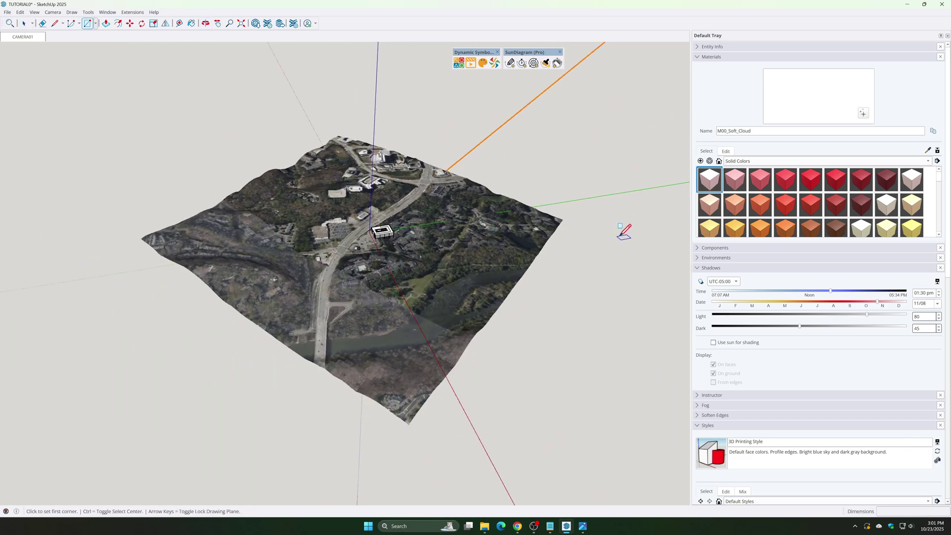
left_click(621, 236)
left_click(93, 152)
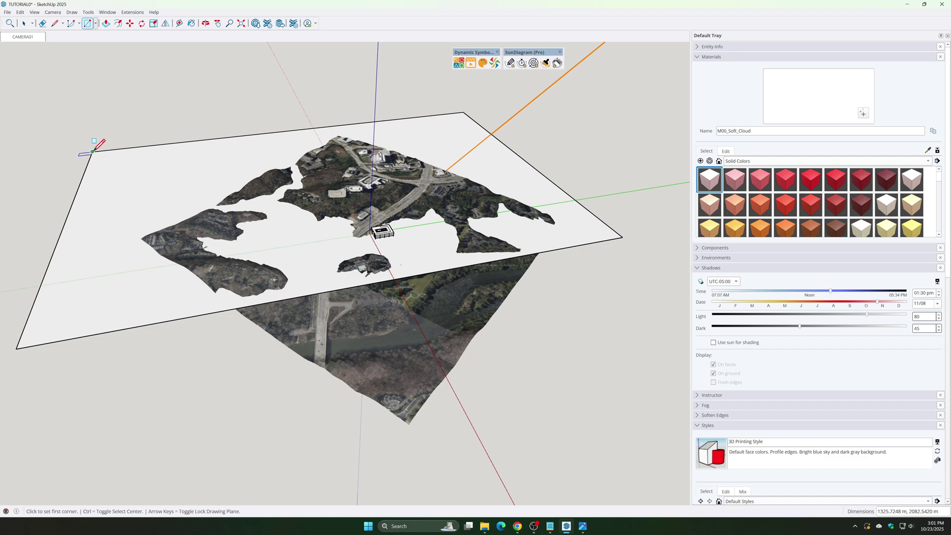
Move the rectangle's near edge outward about 589 m so the plane covers the whole terrain
key("m")
left_click(614, 239)
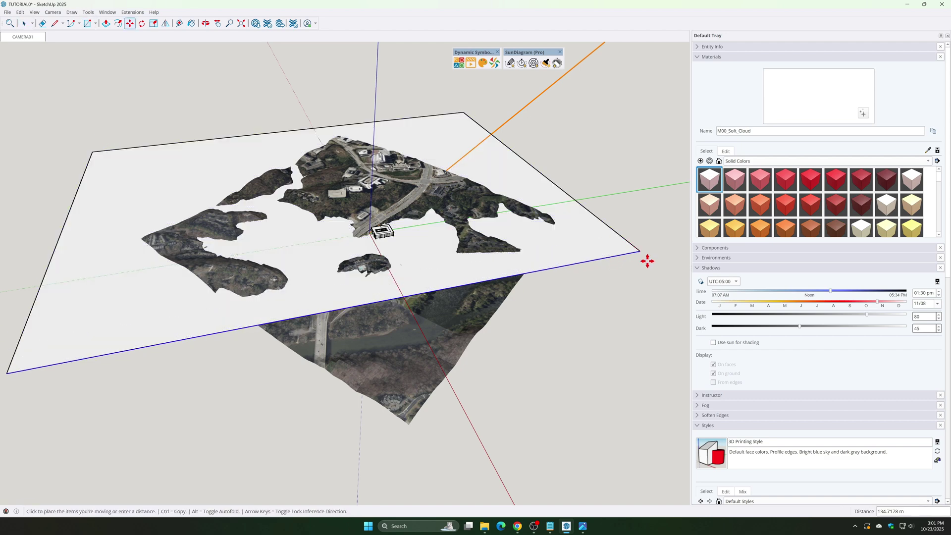
scroll(663, 277, "down", 2)
middle_click_drag(605, 278, 598, 325)
left_click(632, 362)
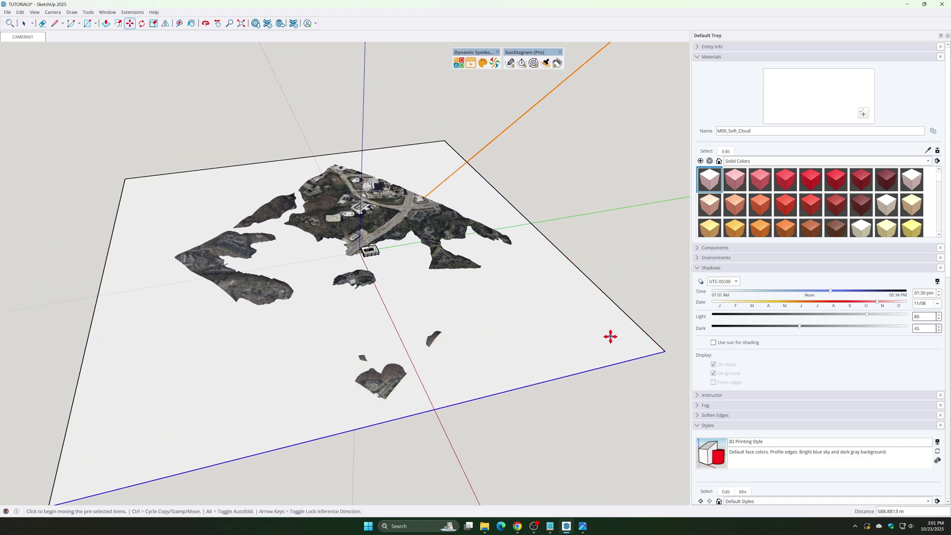
Select the rectangle's face with its edges and make it a component
key("space")
left_click(567, 285)
right_click(539, 250)
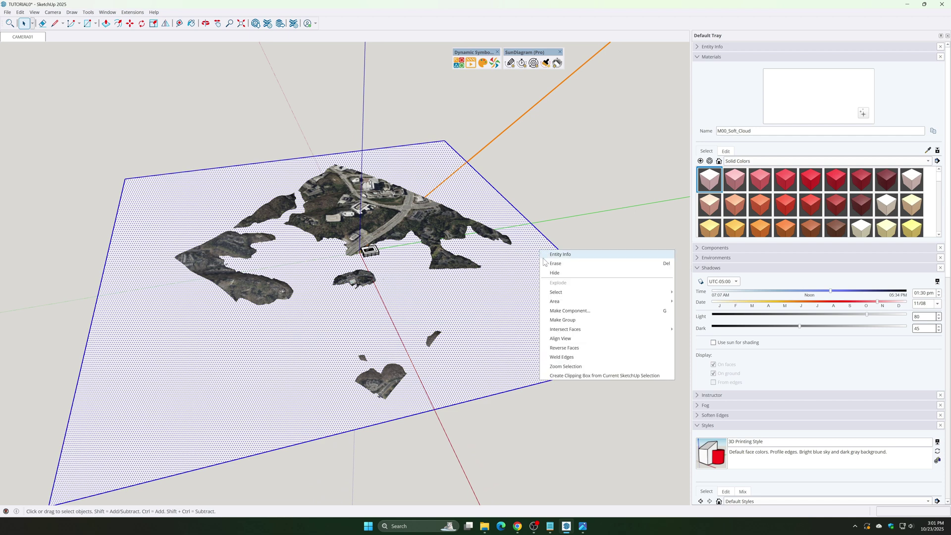
left_click(554, 308)
left_click(361, 294)
Open the plane component for editing and move its face up about 95 m along the blue axis
middle_click_drag(407, 264, 413, 213)
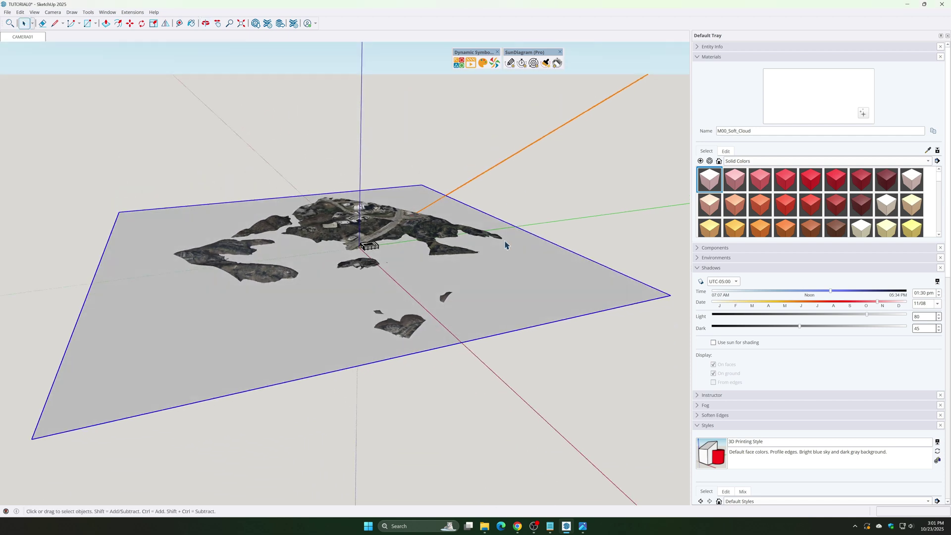
double_click(518, 237)
left_click(522, 234)
key("m")
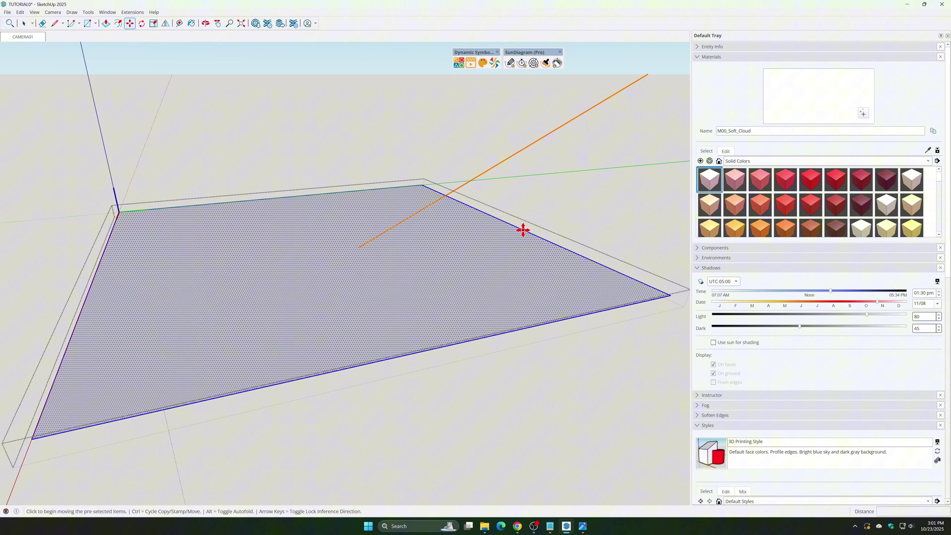
left_click(522, 230)
left_click(392, 170)
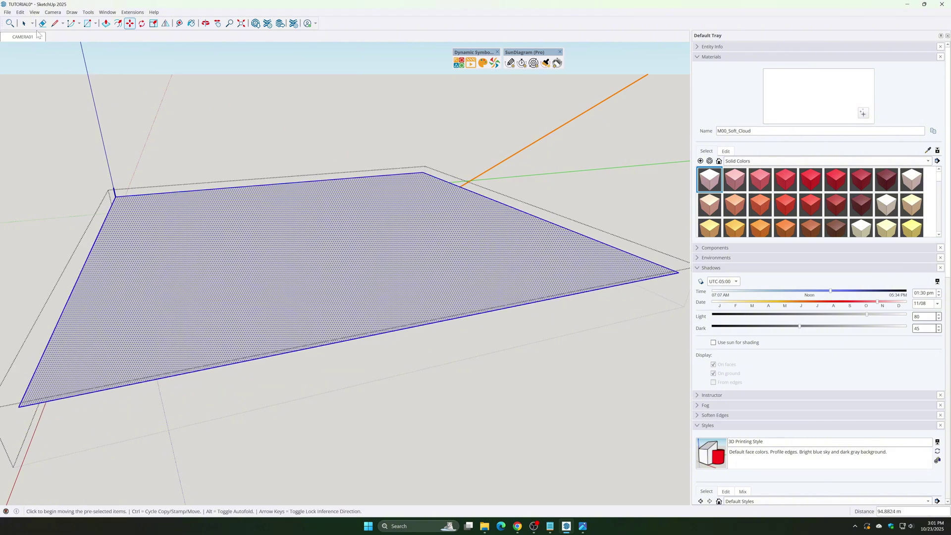
Show the rest of the model during component editing and lower the plane about 44.5 m to the terrain's highest points
left_click(34, 12)
mouse_move(54, 145)
left_click(106, 145)
left_click(514, 210)
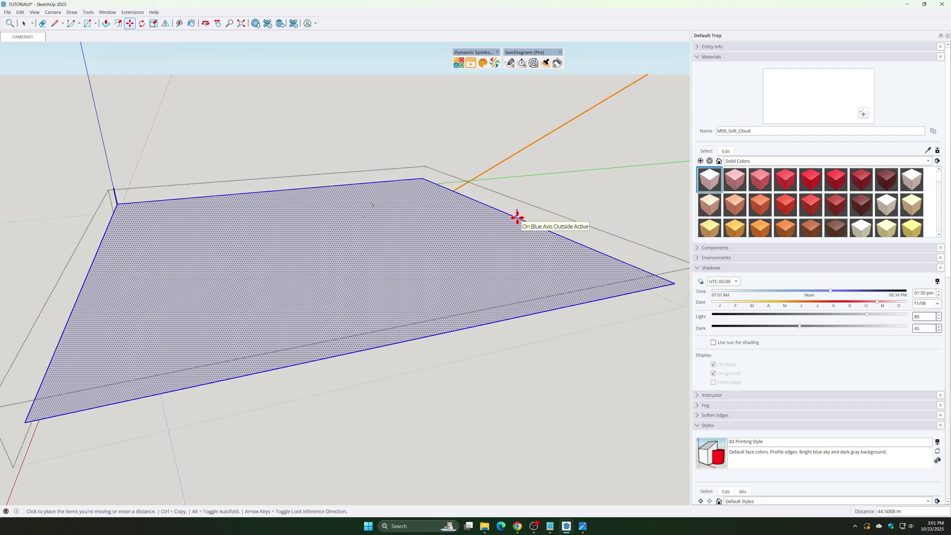
left_click(518, 219)
Copy the plane 10 m straight down and repeat the copy 40 times to form a stack through the terrain
key("ctrl")
left_click(518, 219)
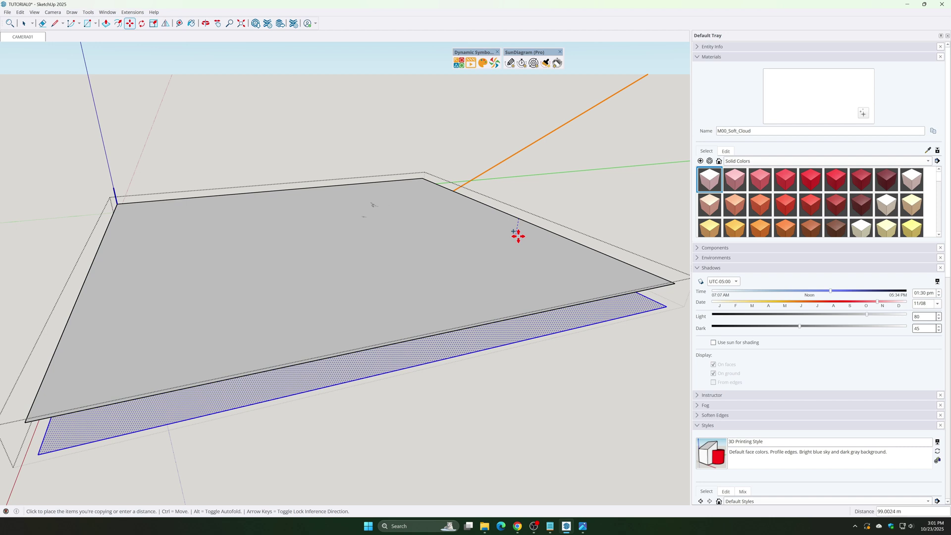
type("10")
key("Return")
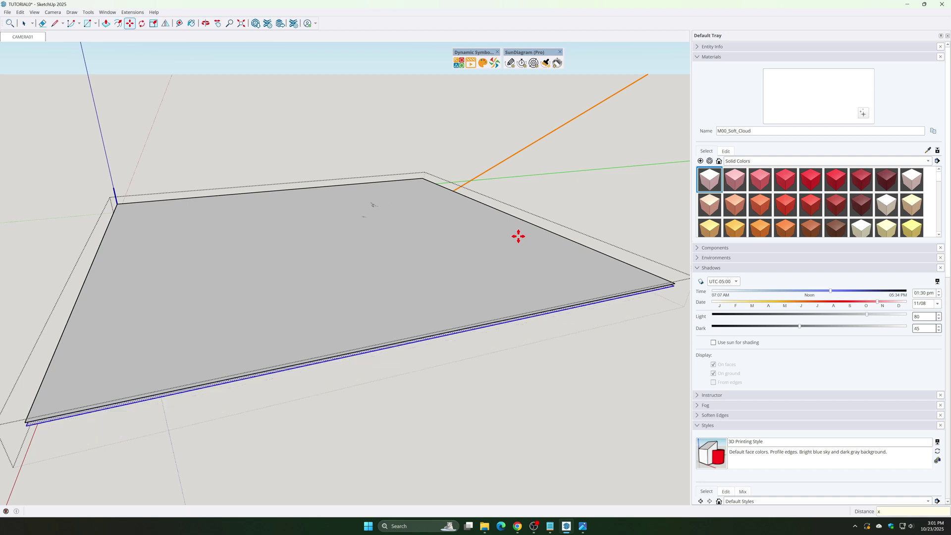
key("Return")
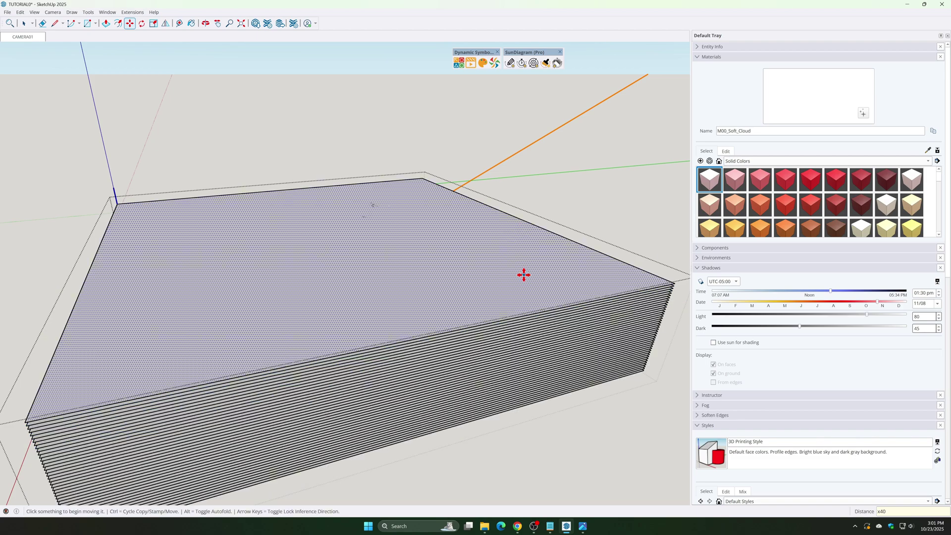
Select all the stacked planes and intersect their faces with the model
middle_click_drag(550, 299, 512, 190)
key("space")
key("ctrl+a")
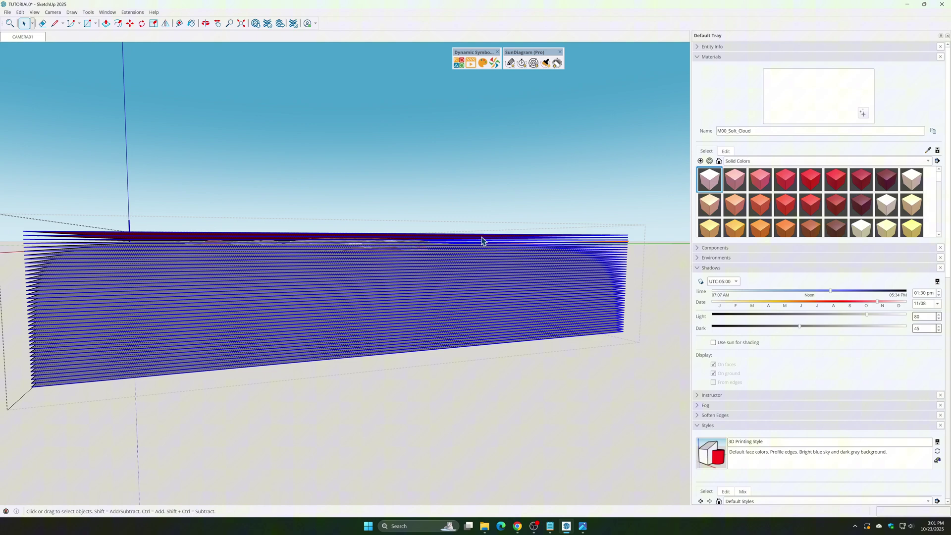
middle_click_drag(484, 240, 539, 270)
right_click(539, 267)
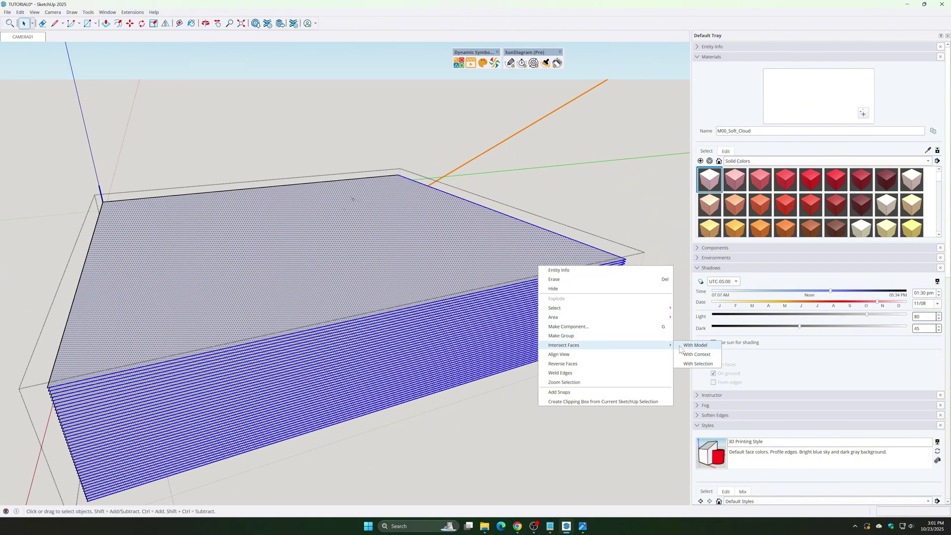
left_click(694, 346)
Delete the stacked planes and their leftover outer edges, keeping the terrain contour lines, and leave component editing
left_click_drag(588, 339, 584, 355)
key("Delete")
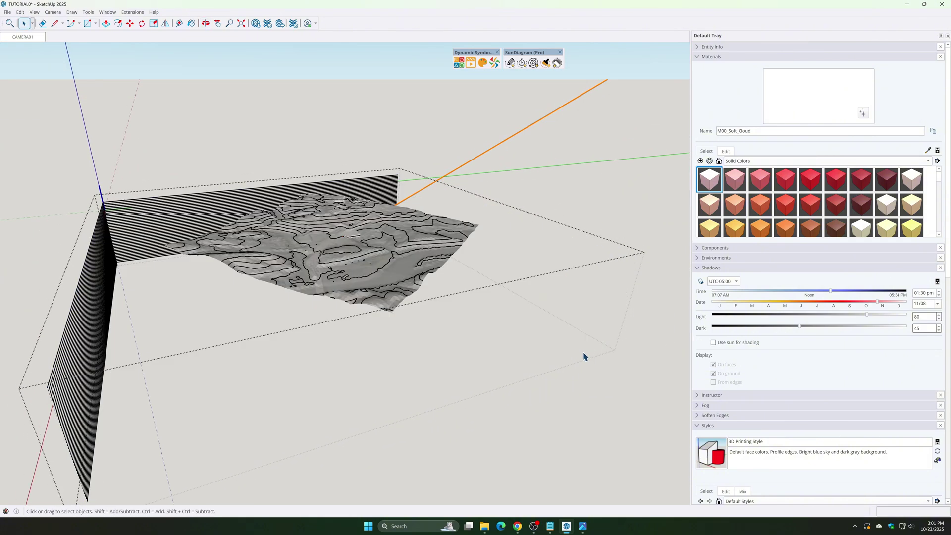
left_click_drag(144, 188, 69, 331)
key("Delete")
middle_click_drag(132, 325, 227, 369)
scroll(314, 247, "up", 3)
key("Escape")
Create a SunDiagram sunpath using coordinates from the model with daylight saving time applied
scroll(330, 251, "up", 6)
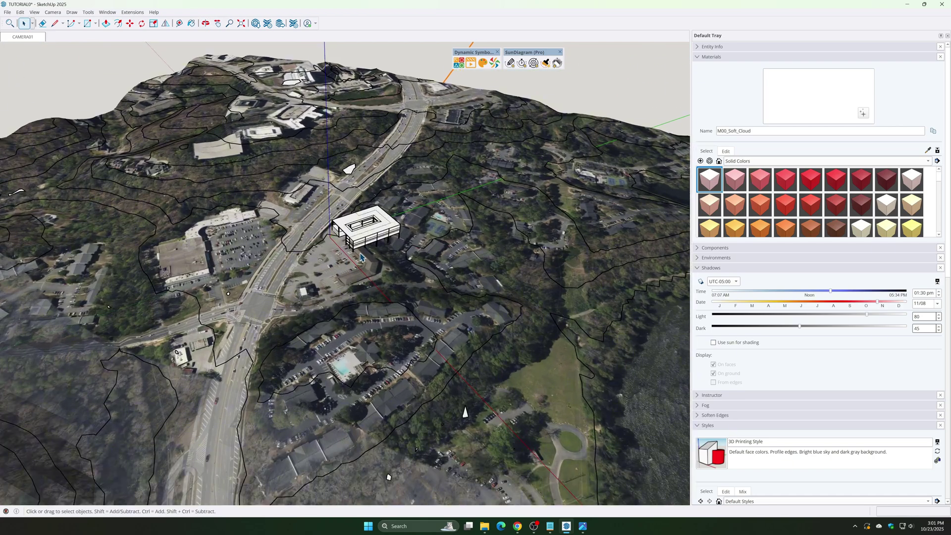
middle_click_drag(347, 263, 416, 289)
scroll(392, 304, "down", 10)
scroll(374, 293, "up", 3)
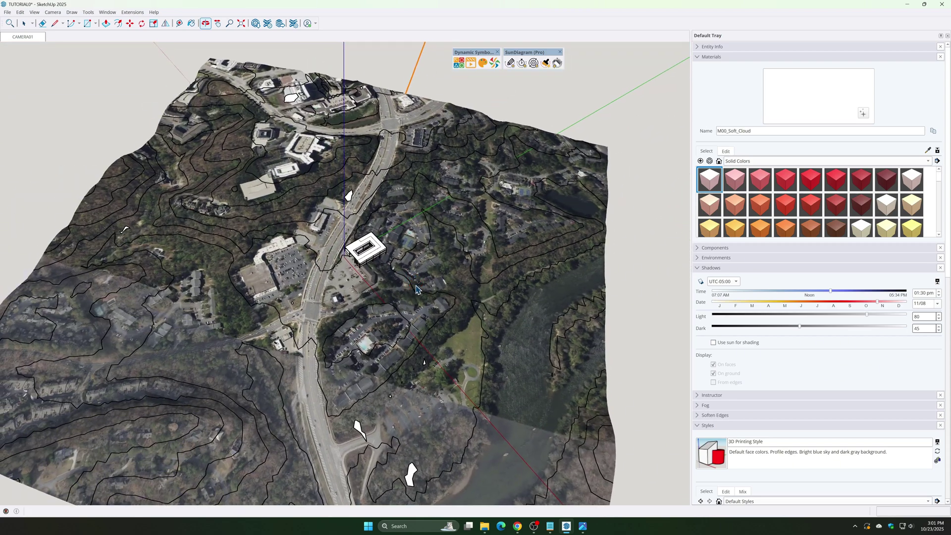
left_click(510, 64)
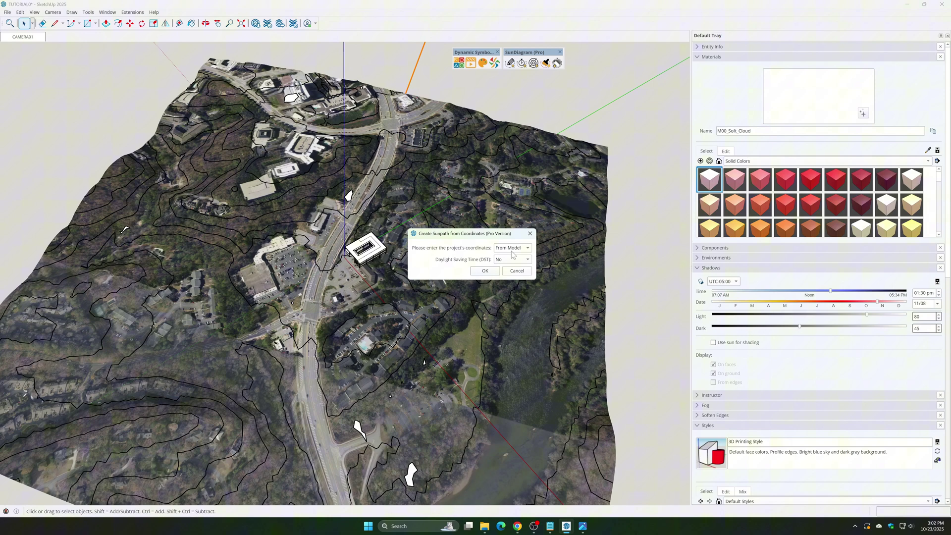
left_click(484, 272)
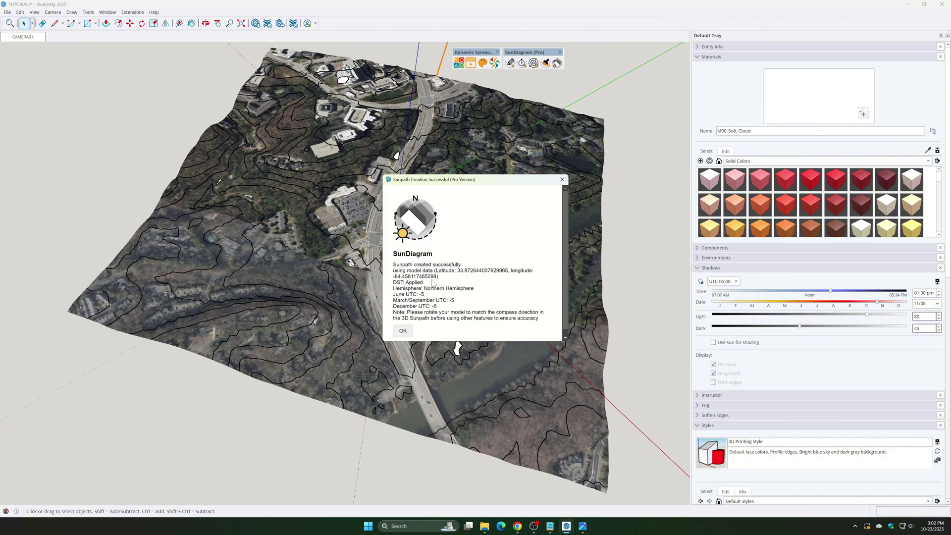
left_click(403, 331)
scroll(379, 217, "up", 8)
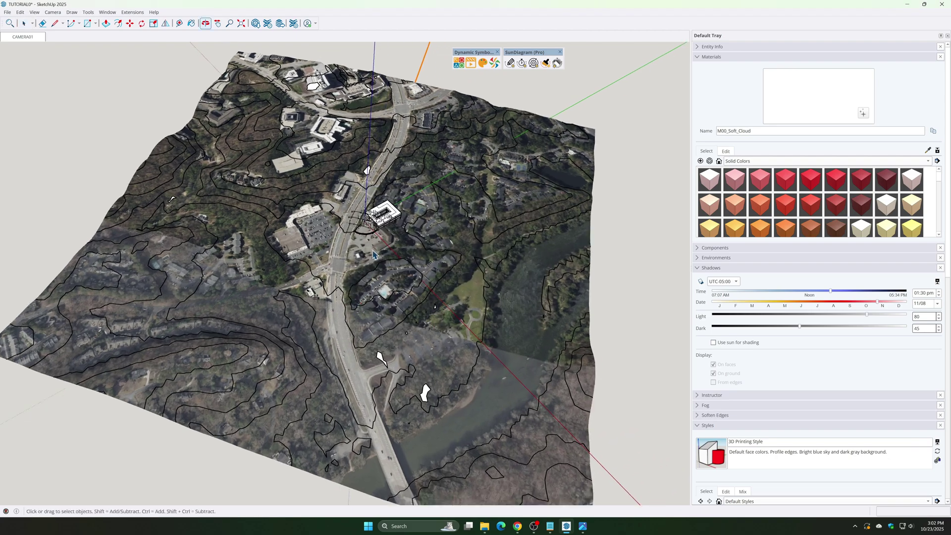
Scale the sun diagram uniformly about its centre to about 4.7 times so it encircles the building
scroll(378, 213, "down", 3)
key("s")
left_click_drag(395, 232, 456, 319, "ctrl")
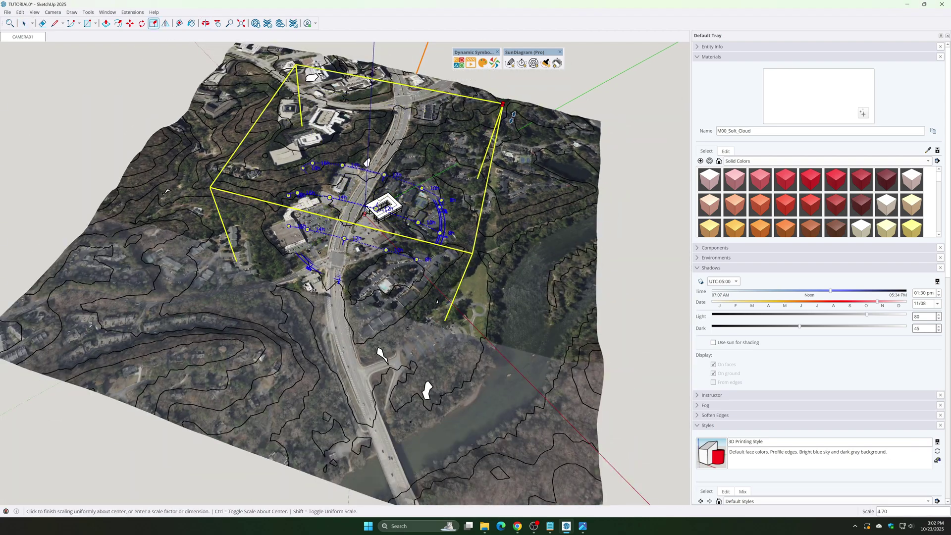
middle_click_drag(456, 318, 545, 277)
key("m")
key("space")
left_click(502, 374)
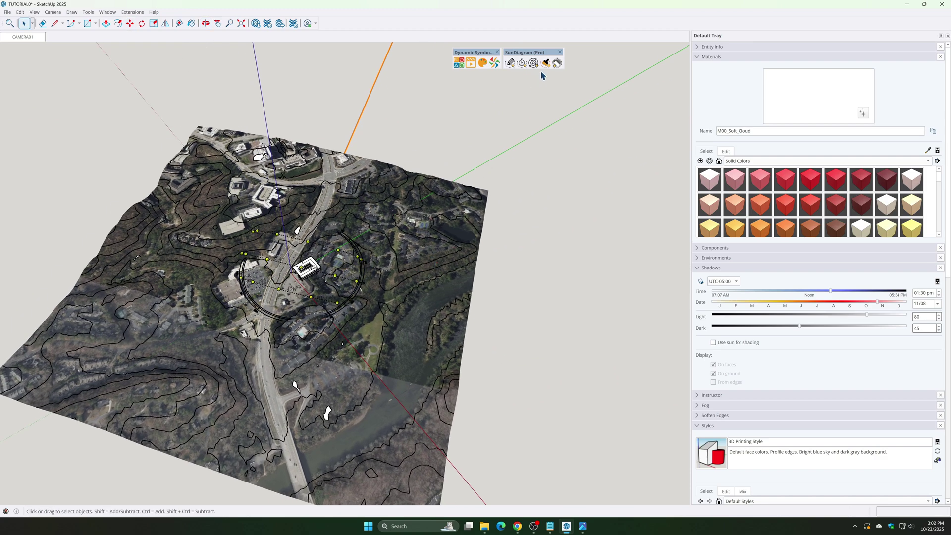
Apply Style 02 (Free) from the SunDiagram styles and close the style dialogs
left_click(546, 64)
left_click(492, 127)
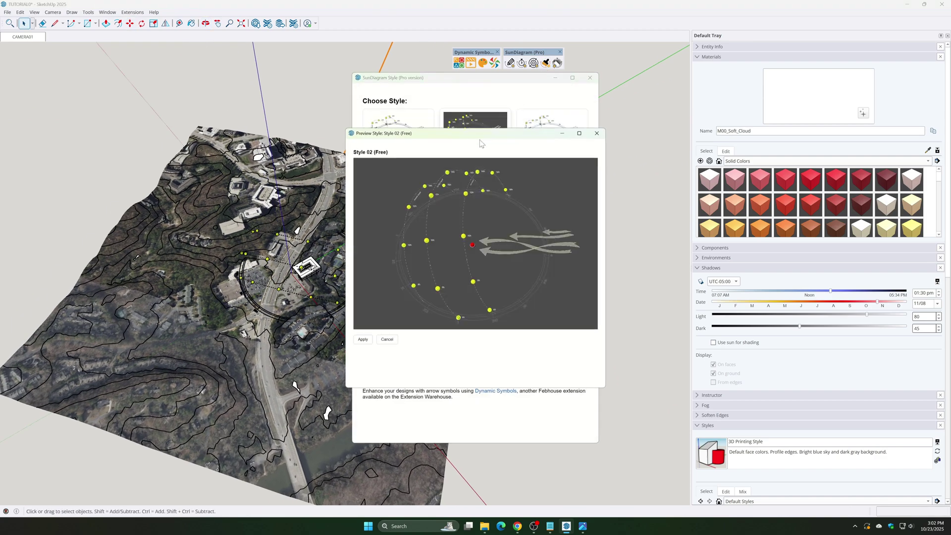
left_click(363, 340)
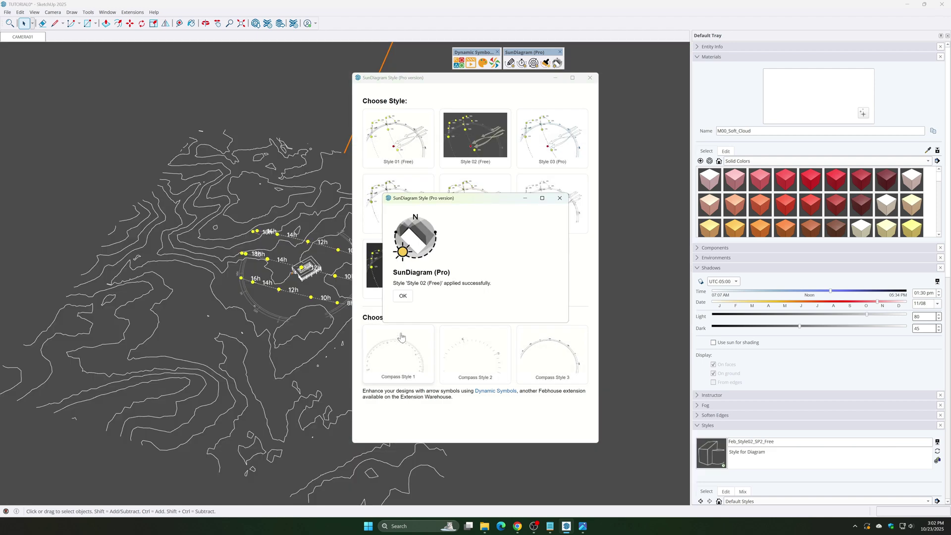
left_click(560, 198)
left_click(591, 79)
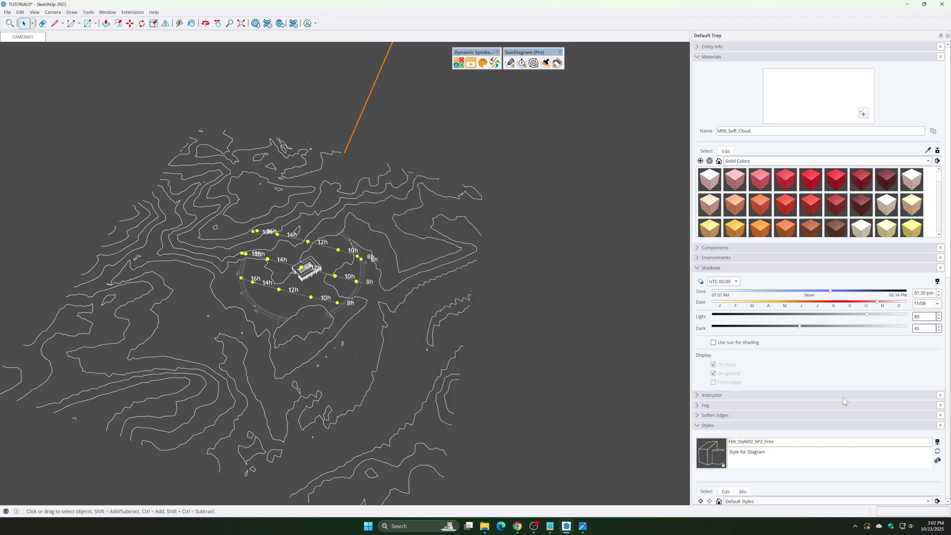
Edit the style's face settings to show faces shaded with textures and in X-ray mode
left_click_drag(948, 273, 948, 394)
left_click(725, 249)
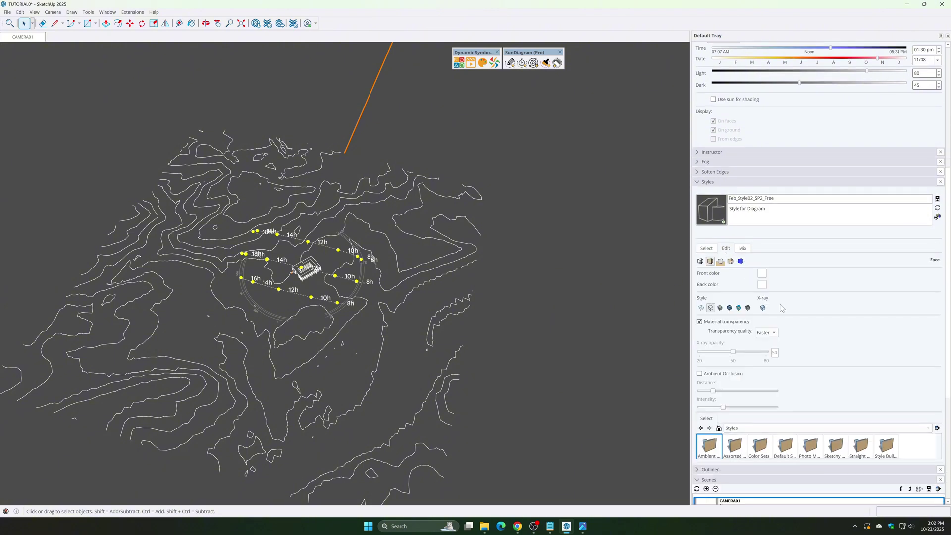
left_click(730, 309)
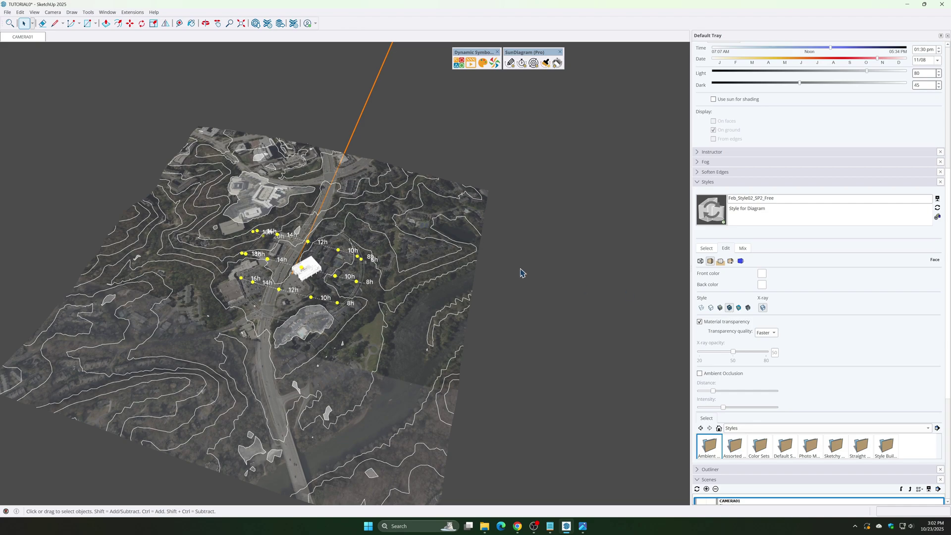
Open the sun diagram group and paint its compass with the M01_Silver_Fog1 material
middle_click_drag(356, 284, 484, 391)
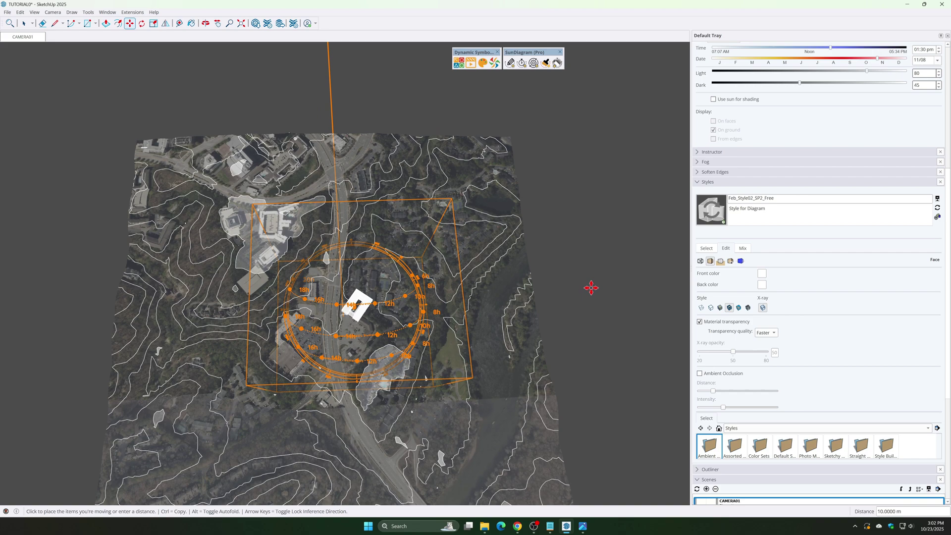
middle_click_drag(484, 270, 430, 334)
scroll(431, 334, "up", 4)
double_click(434, 334)
double_click(434, 334)
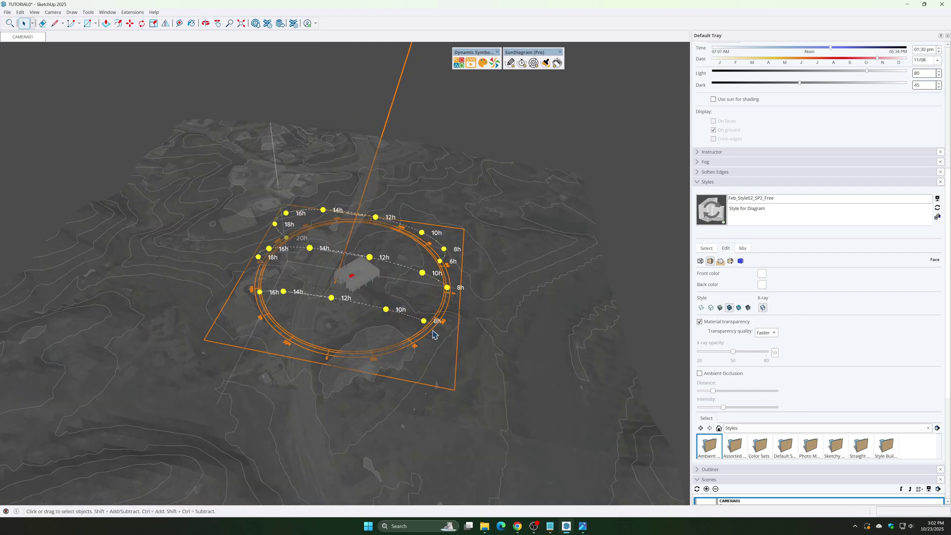
left_click(434, 335)
key("b")
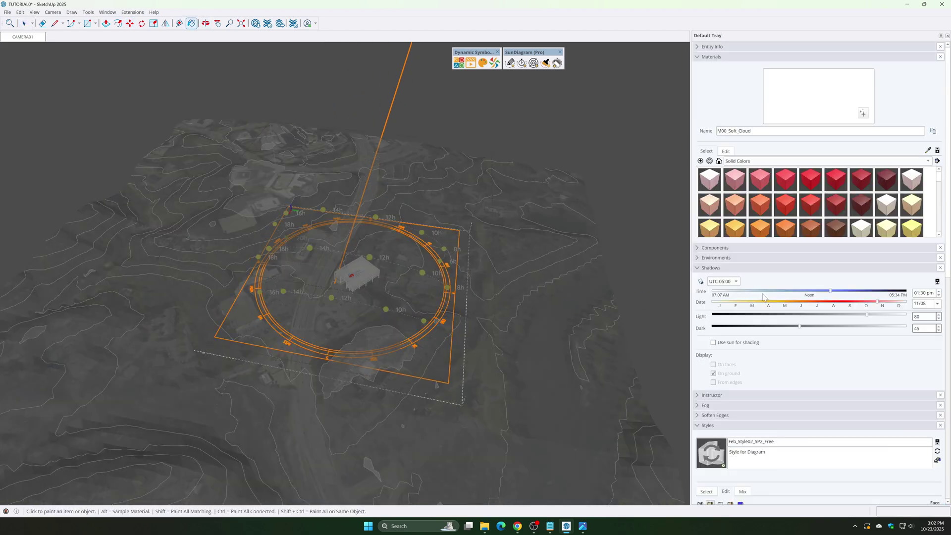
scroll(890, 212, "down", 10)
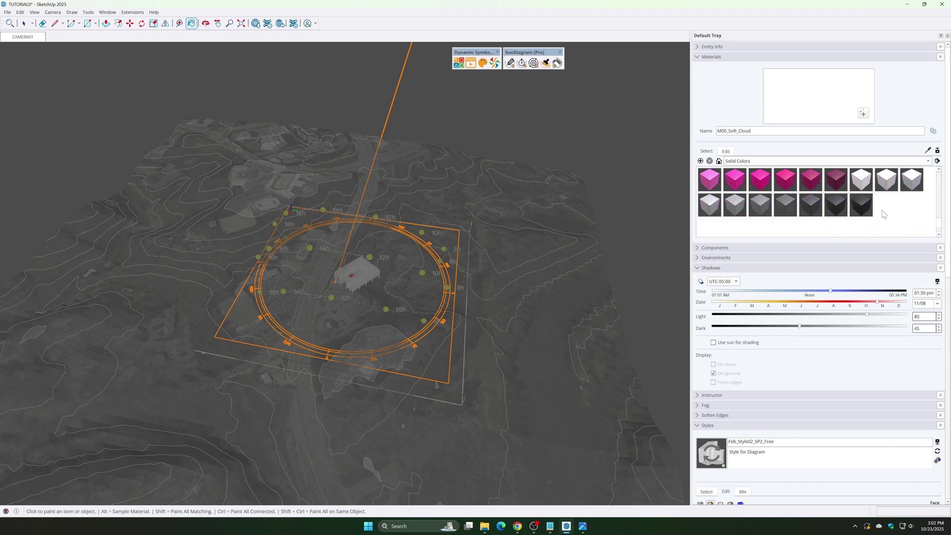
left_click(884, 181)
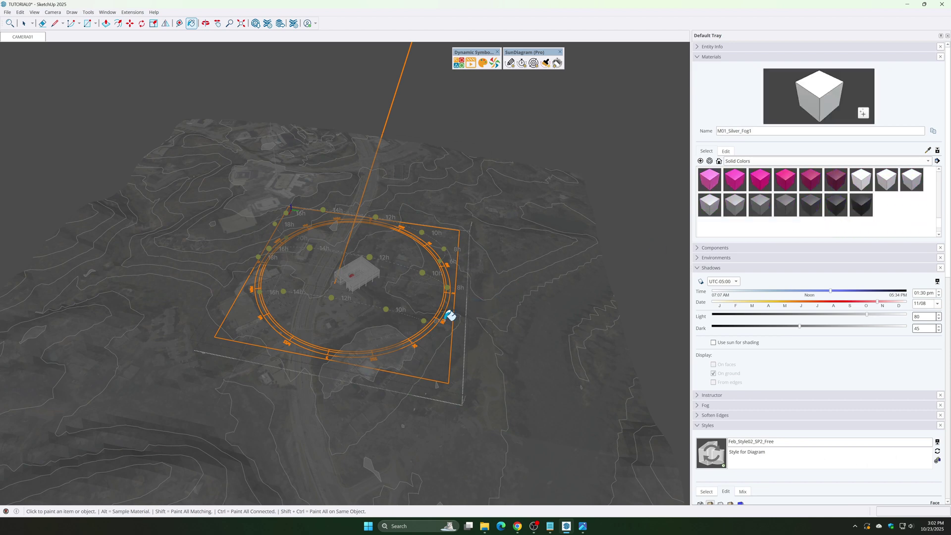
key("space")
Repaint the compass ring and its direction labels with M01_Silver_Fog1, and leave group editing
scroll(488, 309, "up", 8)
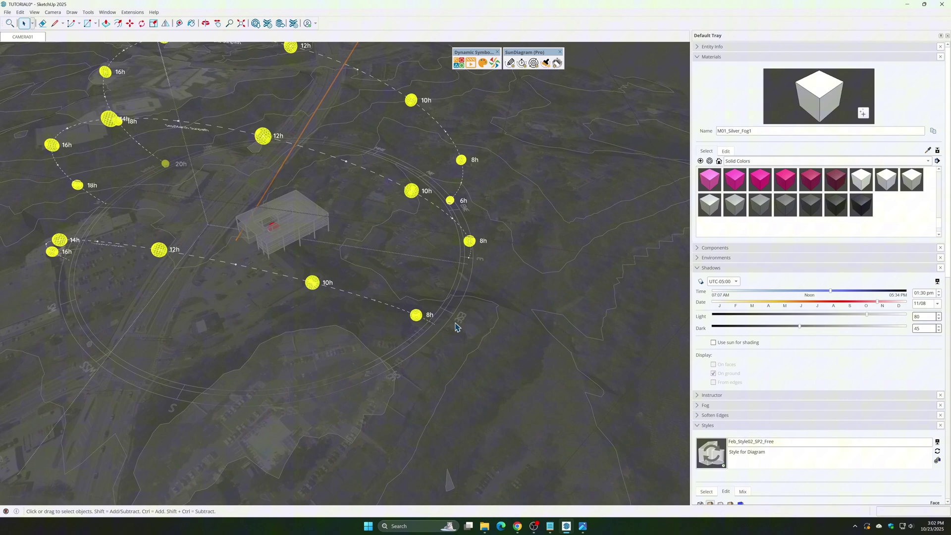
double_click(461, 317)
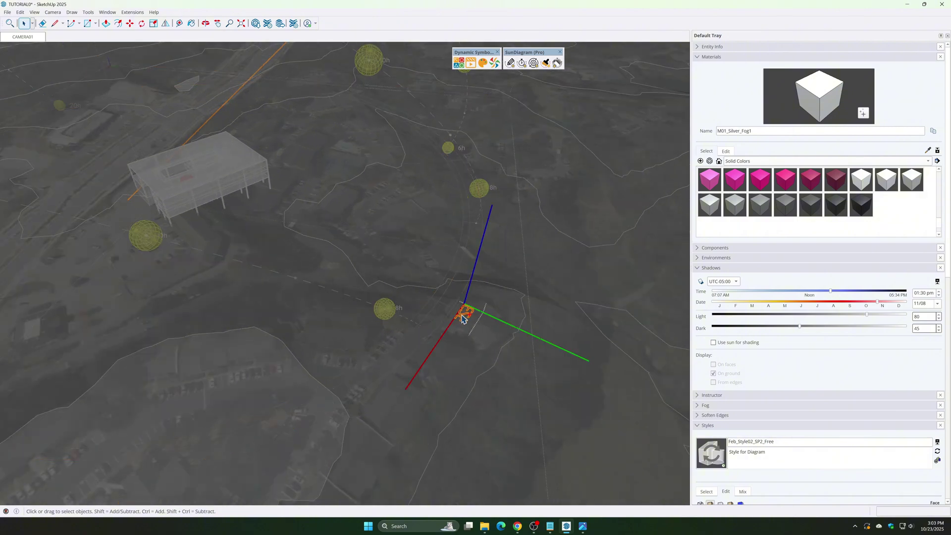
key("b")
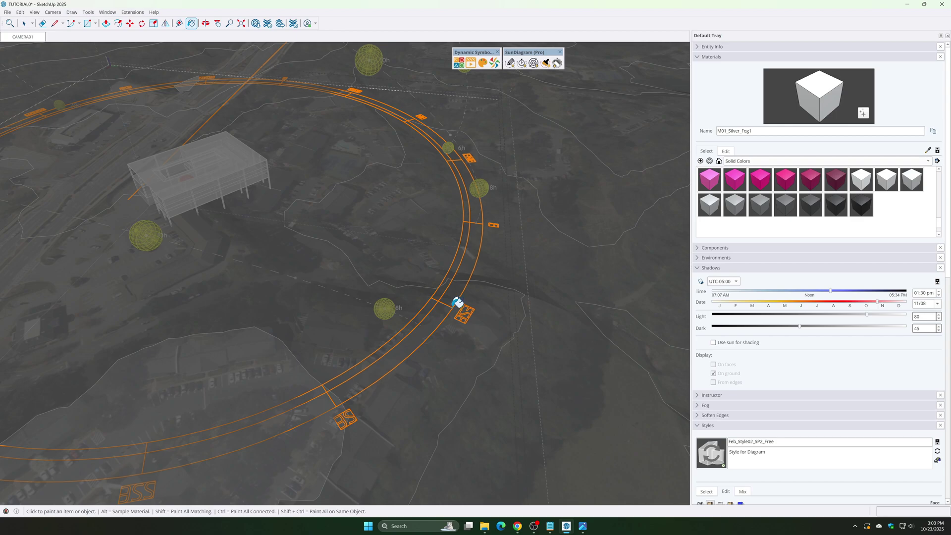
key("Escape")
key("Escape")
Hide the Geolocation Content tag so the contour lines stand without the terrain imagery
scroll(457, 324, "down", 10)
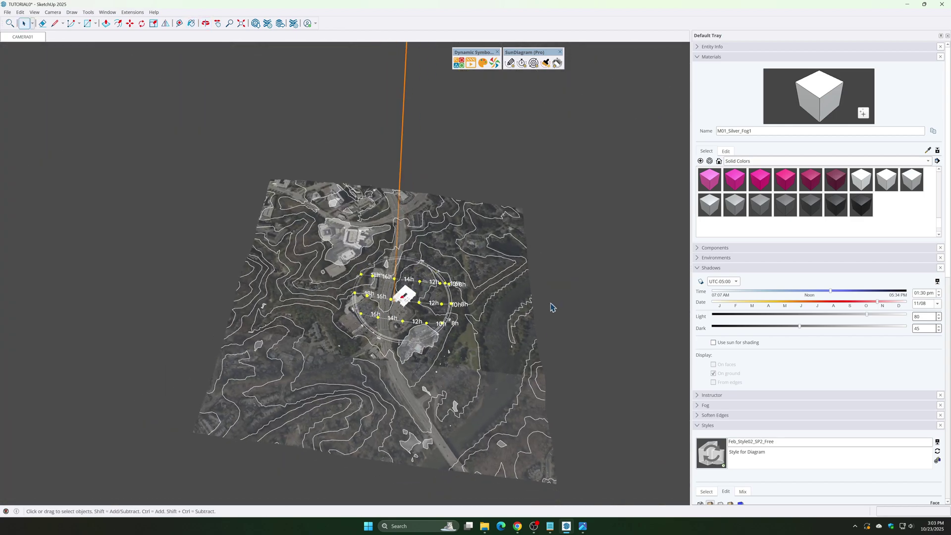
scroll(496, 302, "up", 5)
middle_click_drag(436, 297, 422, 430)
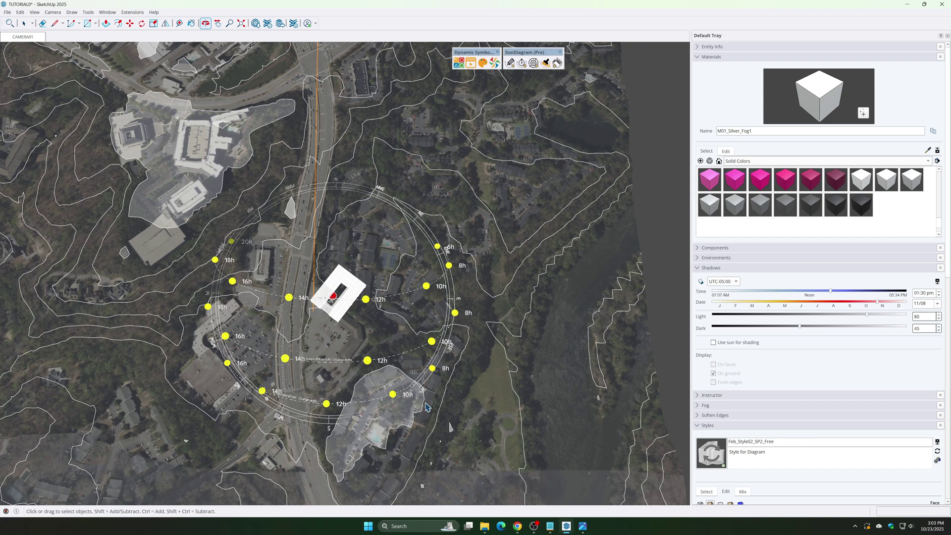
scroll(372, 292, "down", 2)
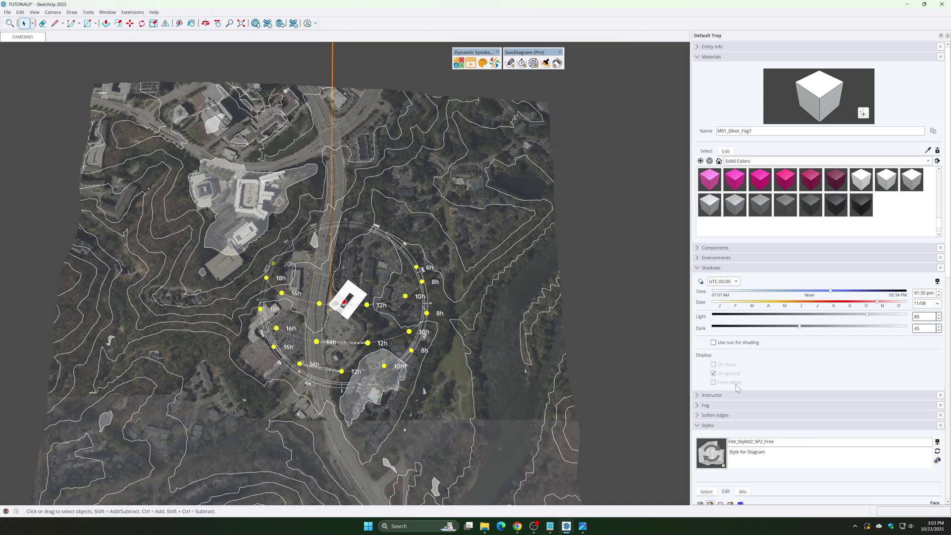
scroll(712, 412, "down", 7)
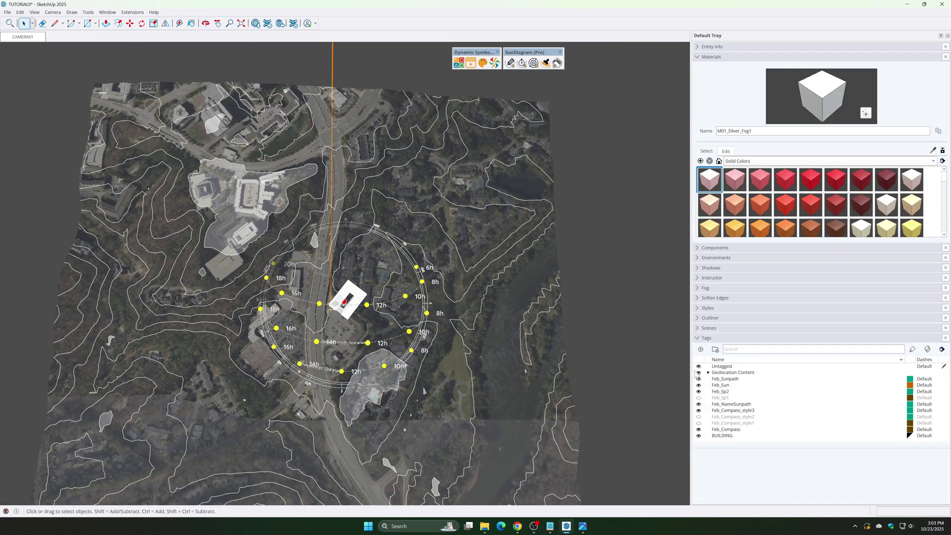
left_click(698, 373)
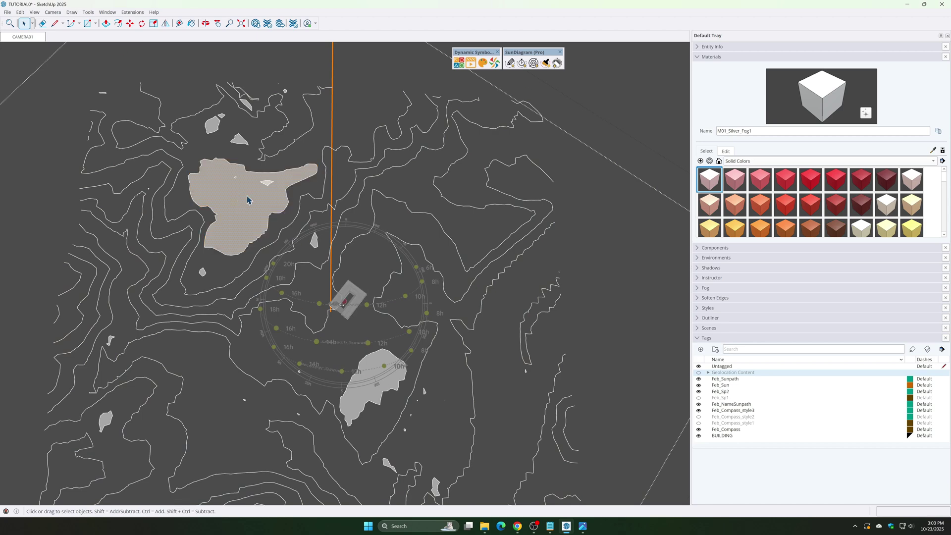
Delete the filled faces enclosed by the contour lines across the site, keeping the lines
scroll(248, 201, "up", 3)
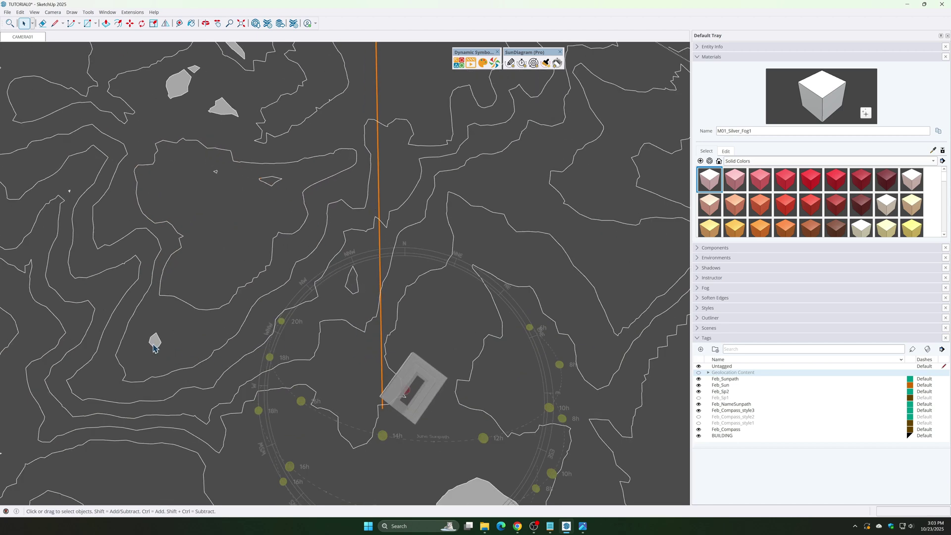
scroll(257, 266, "up", 5)
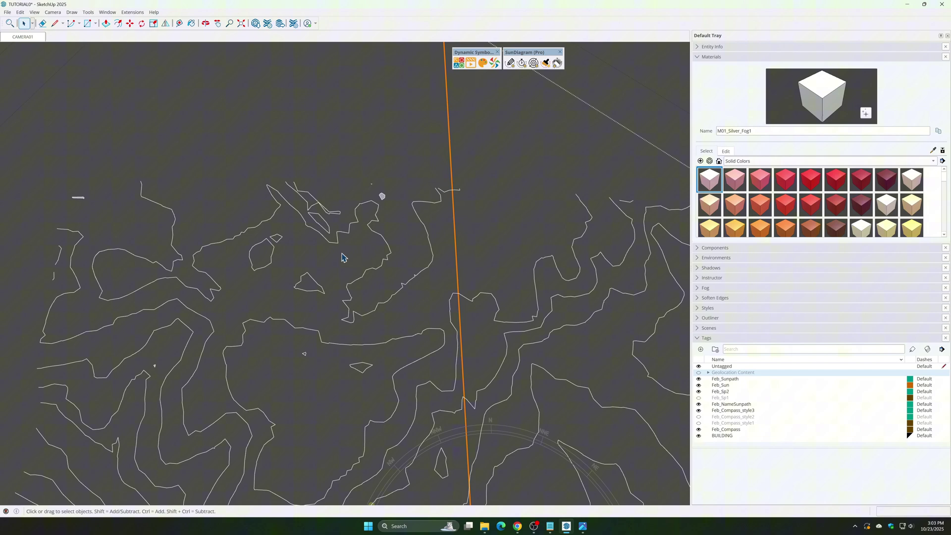
scroll(341, 257, "down", 5)
scroll(347, 392, "up", 10)
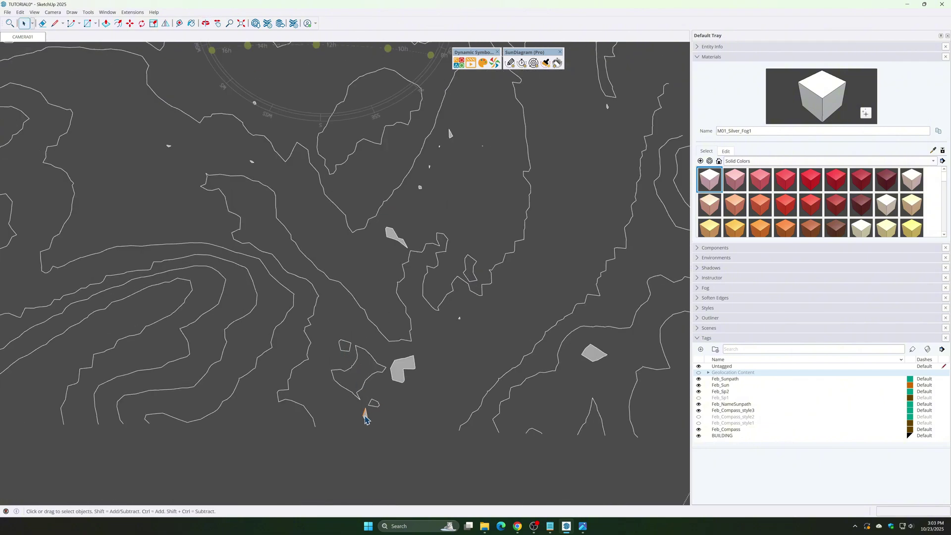
scroll(391, 239, "down", 5)
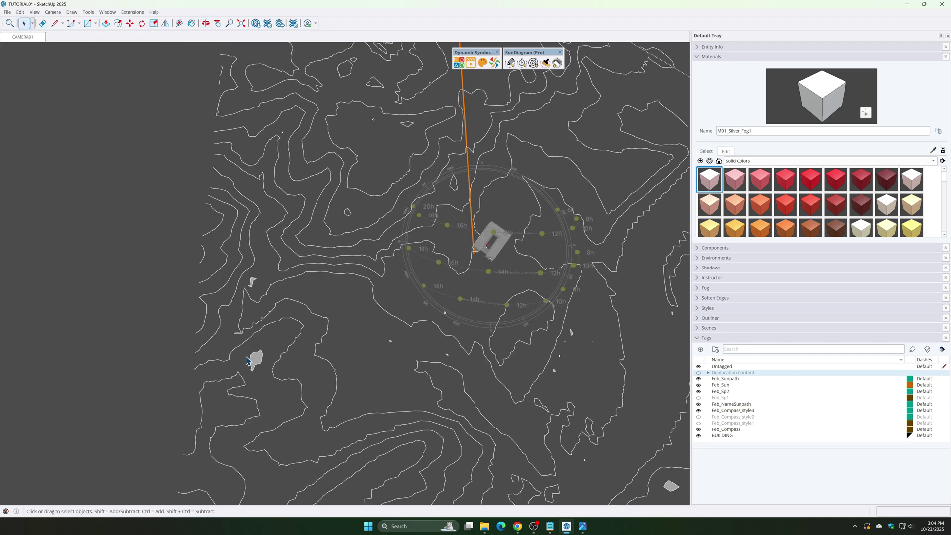
scroll(251, 297, "up", 6)
scroll(276, 282, "down", 7)
scroll(528, 351, "up", 2)
scroll(503, 317, "up", 2)
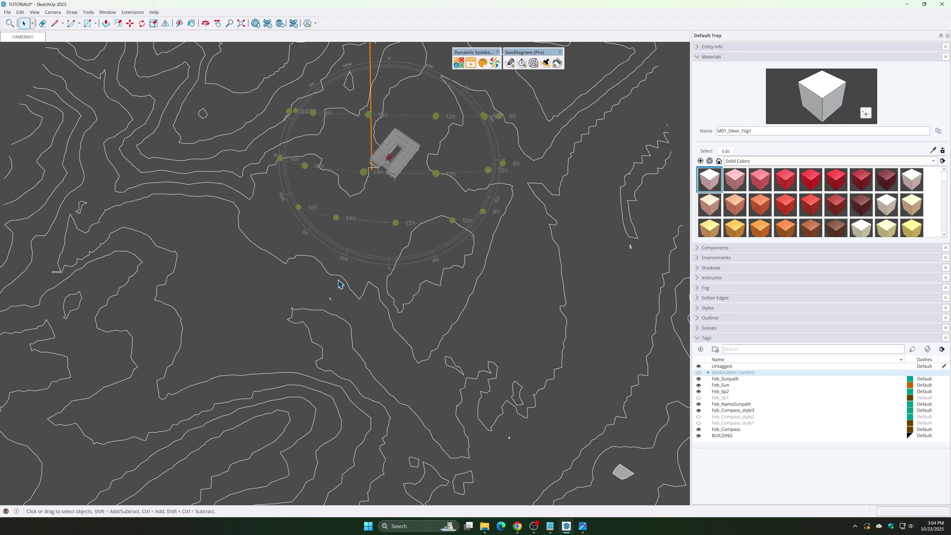
middle_click_drag(339, 284, 395, 218)
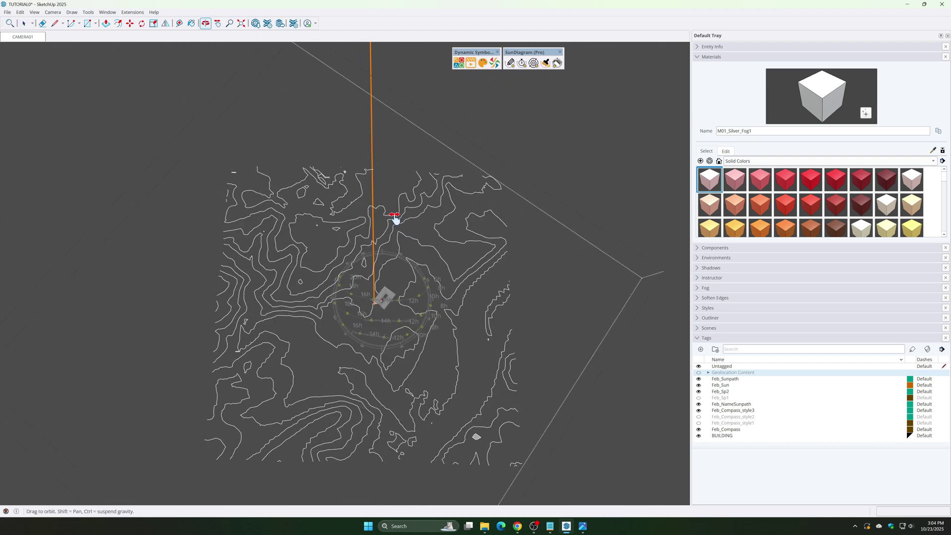
Paint all the terrain contour lines with the M03_Pewter_Shine material
left_click(699, 373)
left_click(699, 373)
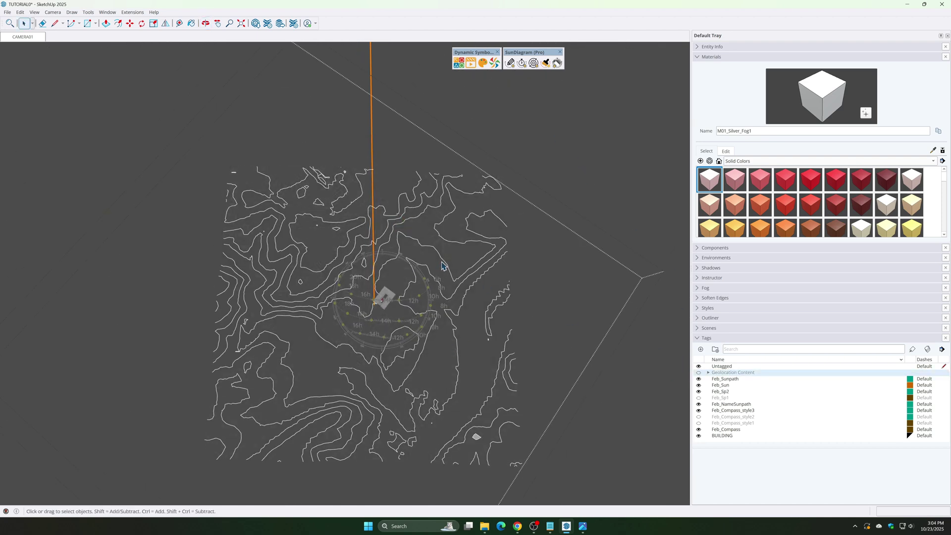
key("b")
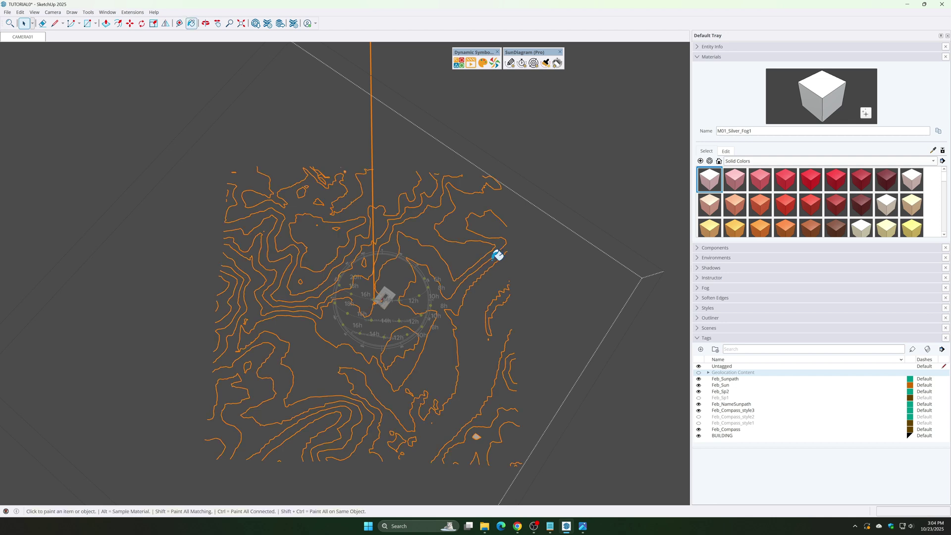
scroll(856, 208, "down", 10)
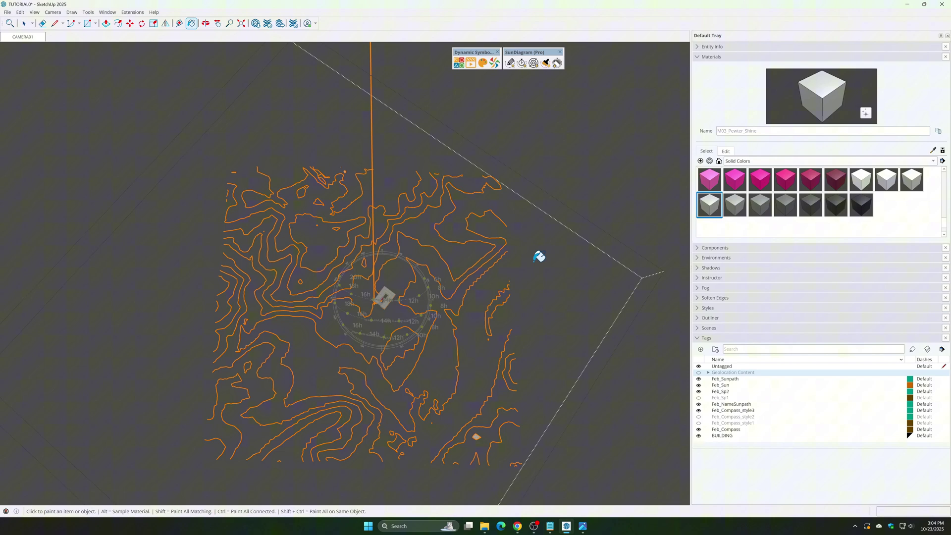
scroll(272, 229, "up", 5)
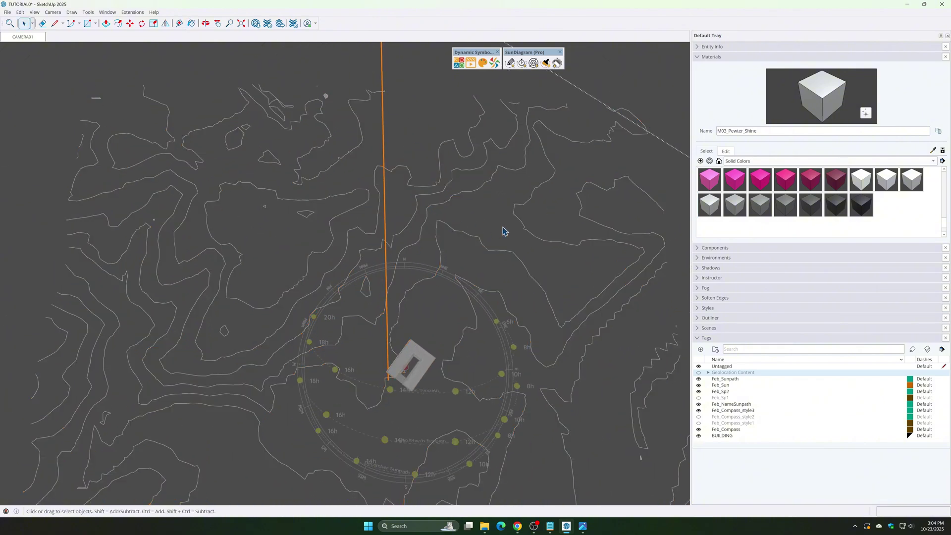
Turn the Geolocation Content tag's visibility back on to bring the terrain imagery under the contours
scroll(503, 231, "down", 3)
left_click(698, 373)
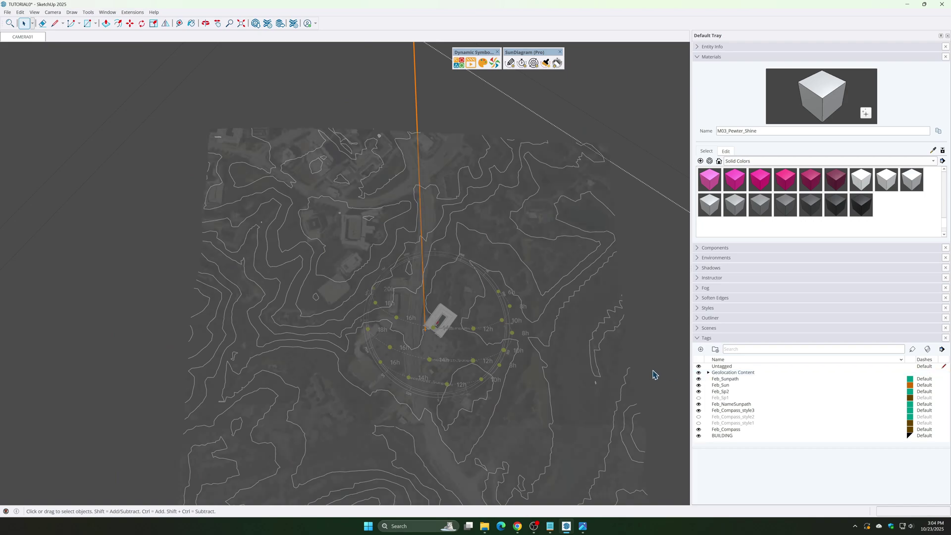
mouse_move(555, 318)
middle_mouse_down()
mouse_move(486, 254)
mouse_move(445, 330)
mouse_move(185, 314)
mouse_move(595, 357)
mouse_move(463, 309)
middle_mouse_up()
scroll(446, 330, "up", 5)
Set the camera to the standard top view of the site
left_click(53, 12)
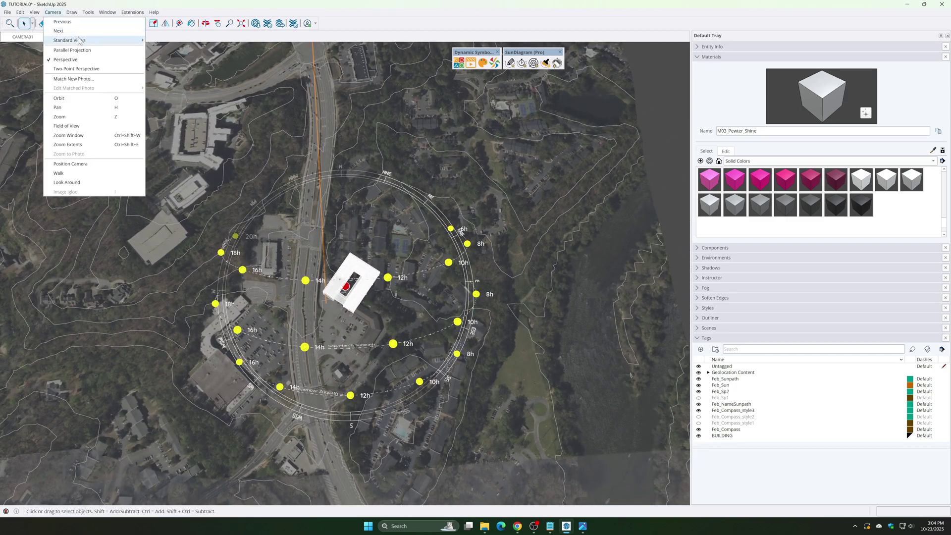
mouse_move(69, 41)
left_click(177, 43)
scroll(402, 238, "down", 2)
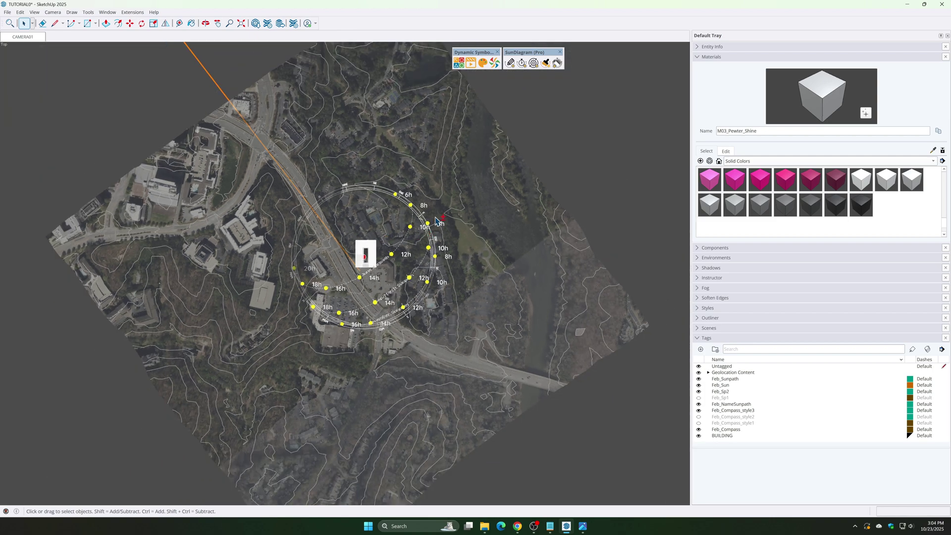
Add a new WIND01 symbol to the site from the Dynamic Symbols library
scroll(407, 241, "up", 4)
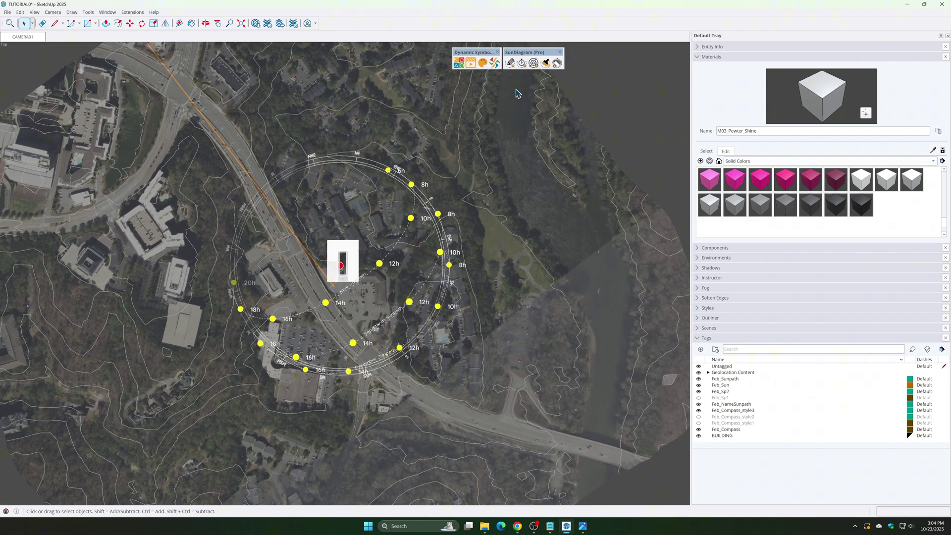
left_click(459, 62)
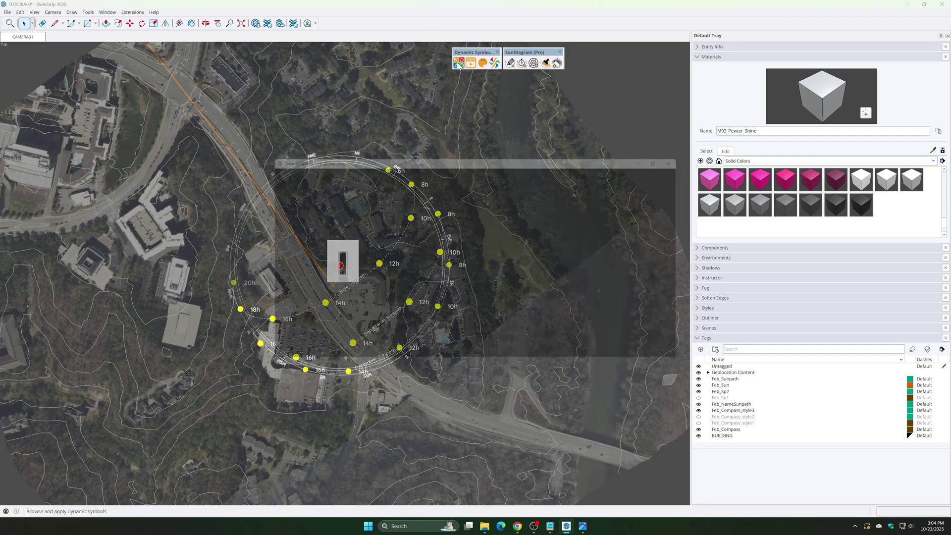
left_click_drag(432, 147, 681, 80)
scroll(739, 226, "down", 3)
scroll(739, 226, "down", 2)
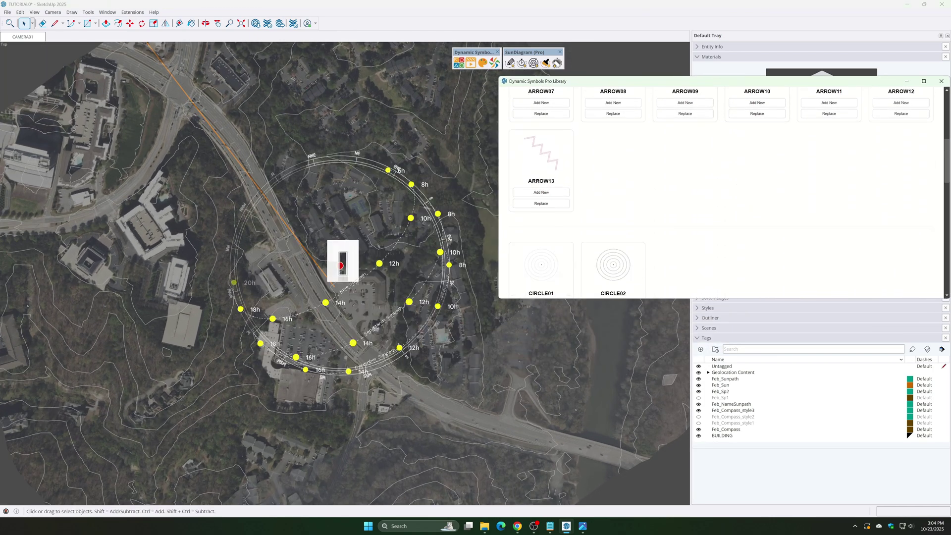
scroll(703, 225, "down", 10)
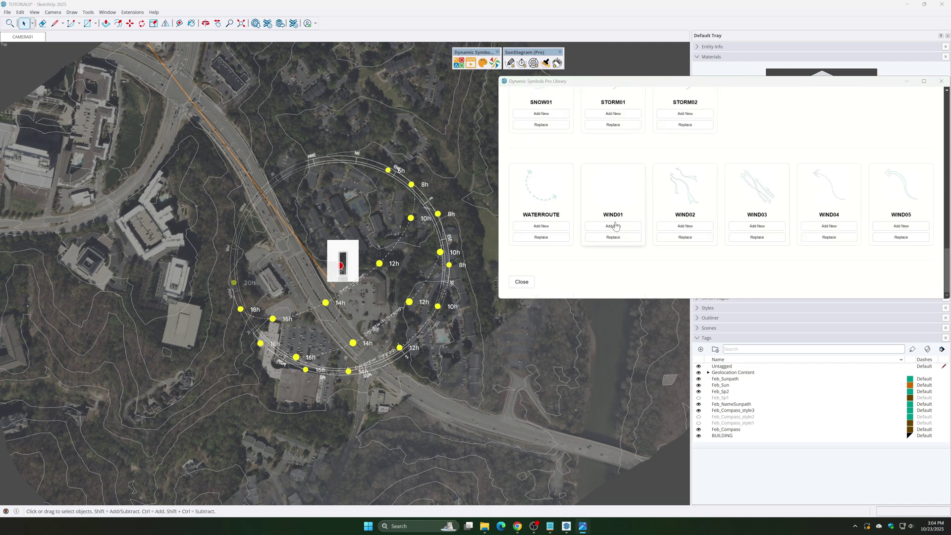
left_click(616, 226)
Enlarge the WIND01 symbol uniformly and move it beside the river-side edge of the sunpath ring, pointing at the building
scroll(427, 265, "down", 2)
middle_click_drag(429, 267, 246, 267, "shift")
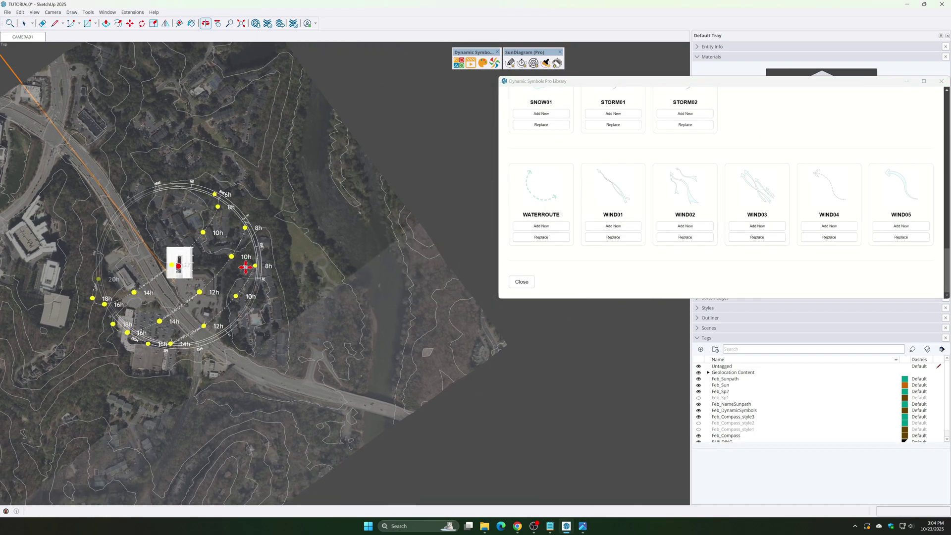
left_click(442, 229)
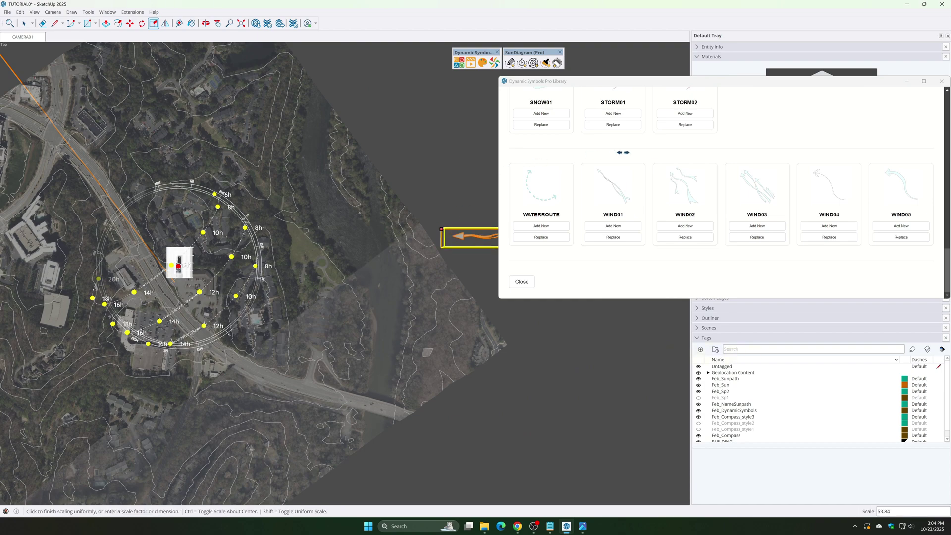
key("m")
left_click(602, 407)
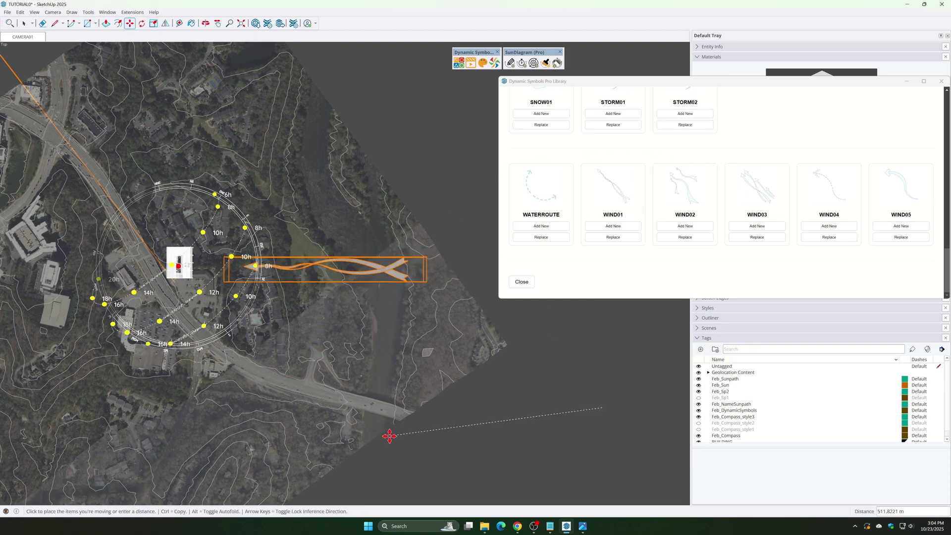
left_click(393, 436)
Make a rotated copy of the wind symbol around the building at about 144°, over the highway
scroll(465, 274, "down", 2)
middle_click_drag(465, 274, 535, 274, "shift")
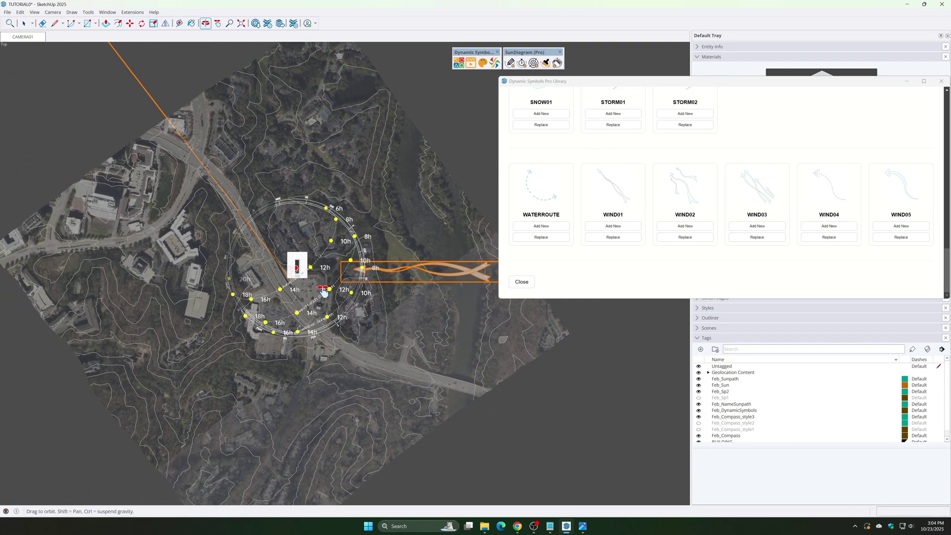
key("q")
scroll(304, 258, "up", 1)
left_click(305, 258)
left_click(392, 248)
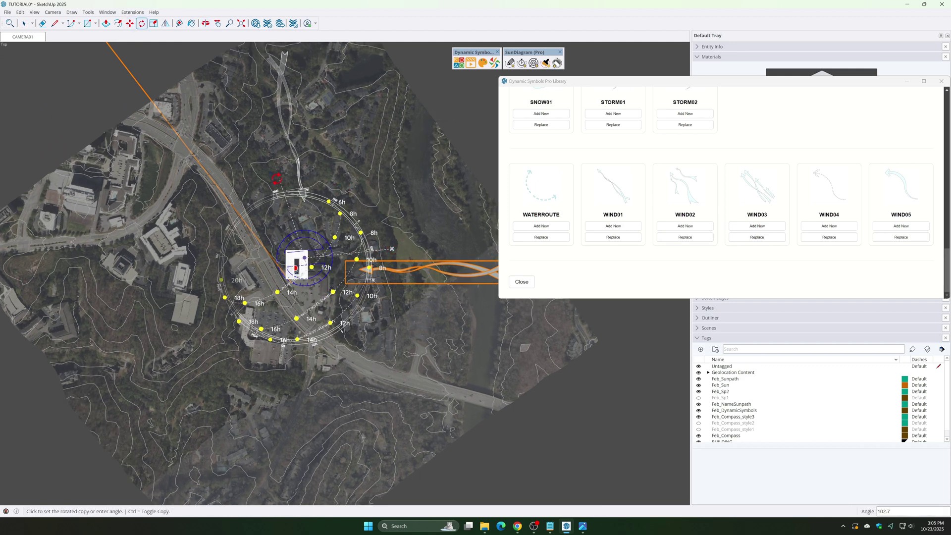
left_click(210, 181)
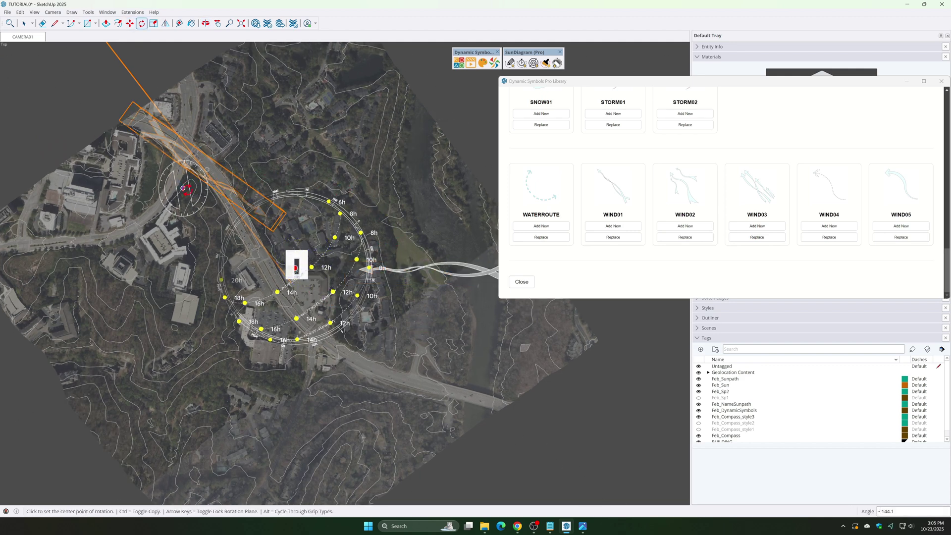
Move the copied wind symbol about 79 m toward the building and replace it with the WIND03 symbol
key("m")
left_click(622, 403)
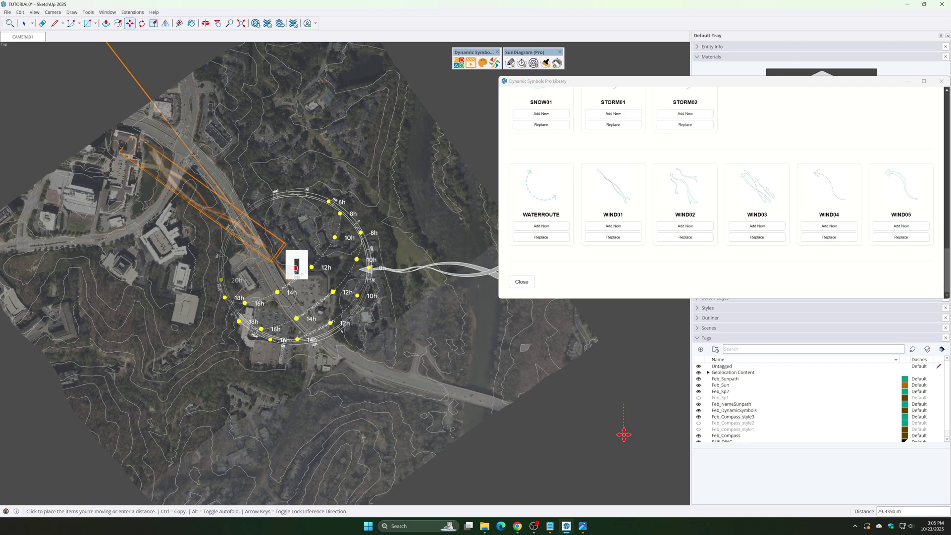
left_click(624, 432)
left_click(769, 239)
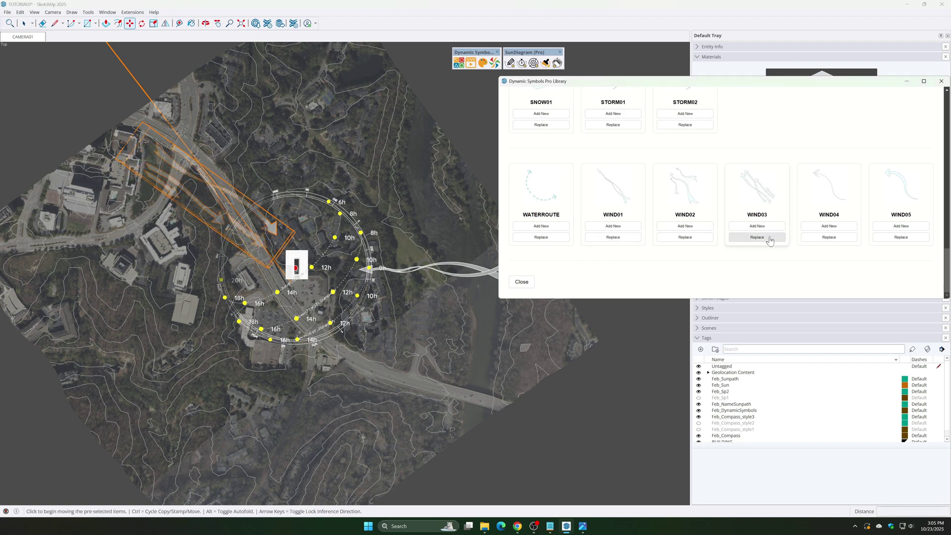
Apply the saved light green custom color to the WIND01 symbol on the river side
middle_click_drag(426, 292, 388, 293, "shift")
key("space")
left_click(435, 274)
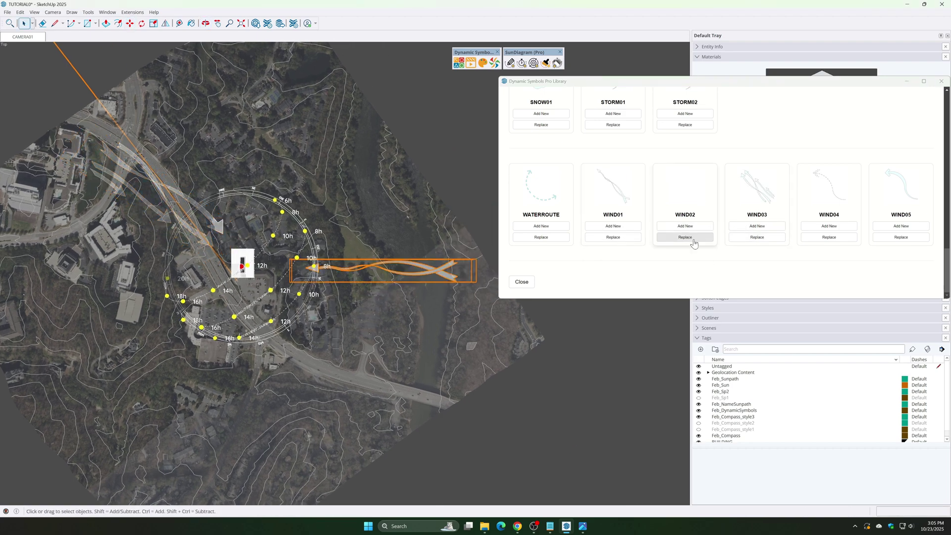
middle_click_drag(337, 368, 383, 344, "shift")
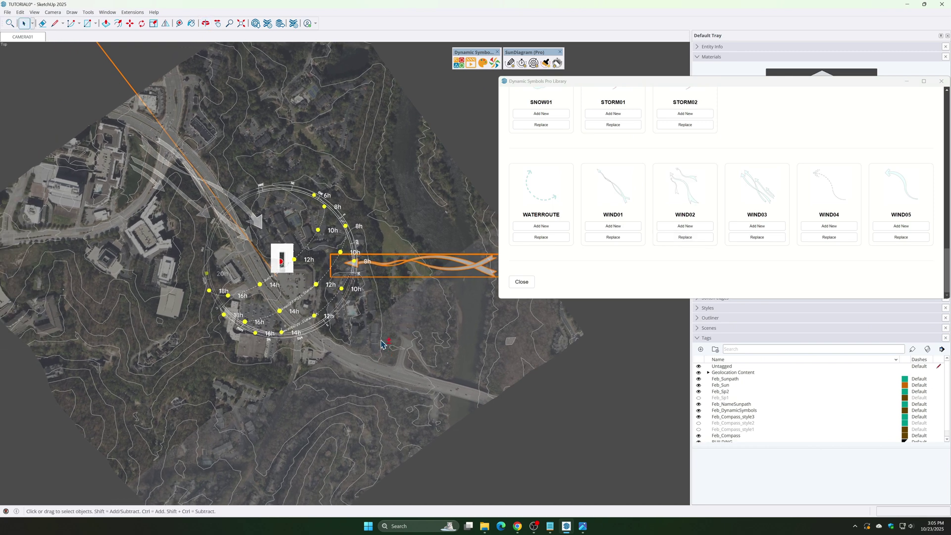
scroll(258, 242, "up", 1)
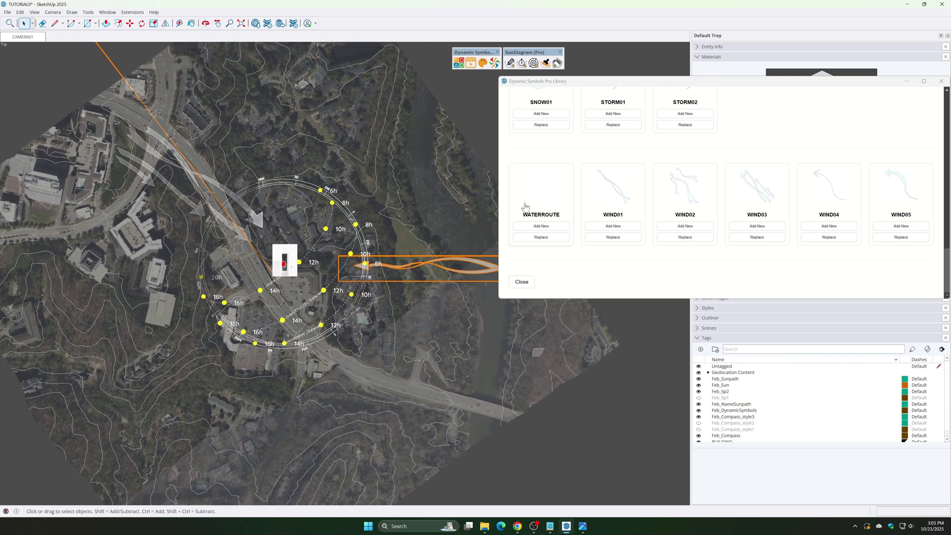
left_click(484, 65)
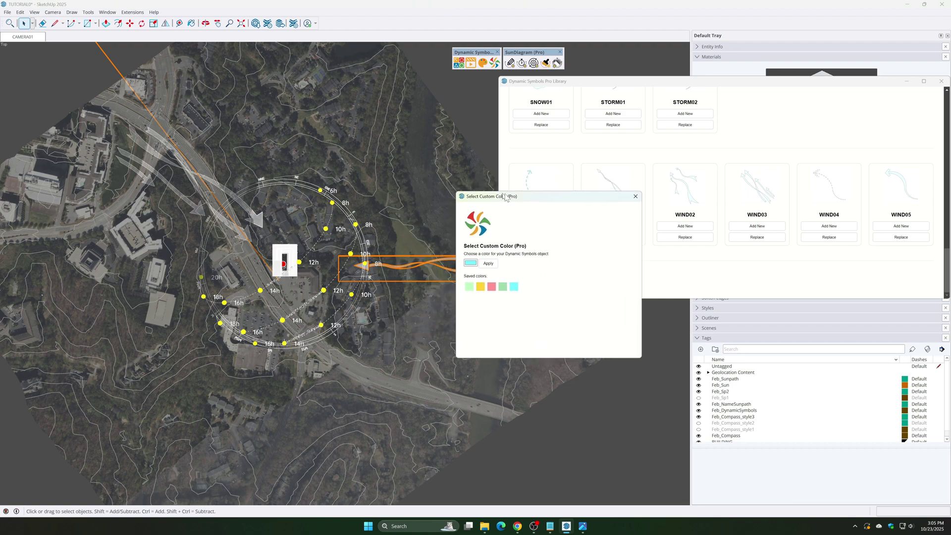
left_click(490, 293)
middle_click_drag(327, 285, 285, 160)
left_click(431, 129)
Apply the saved cyan custom color to the WIND03 symbol over the highway
middle_click_drag(258, 203, 284, 242, "shift")
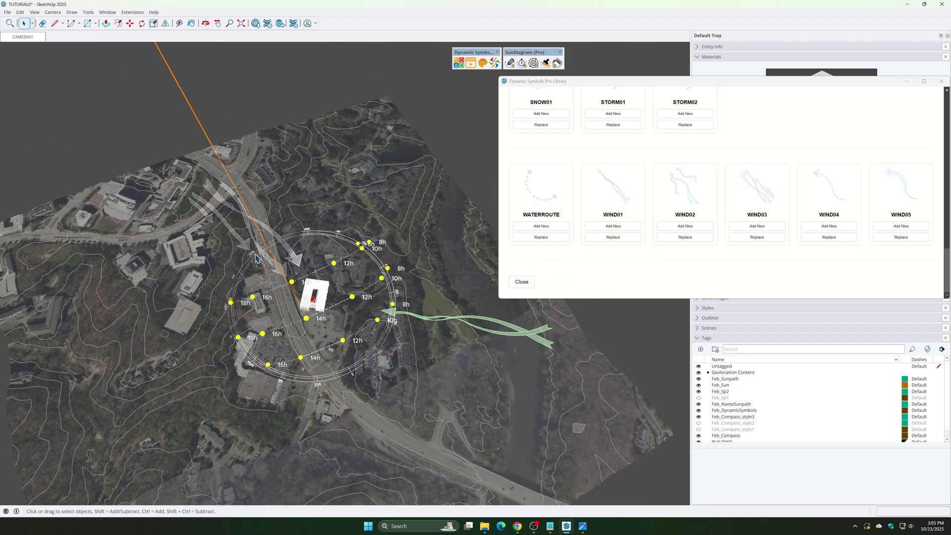
scroll(284, 242, "up", 1)
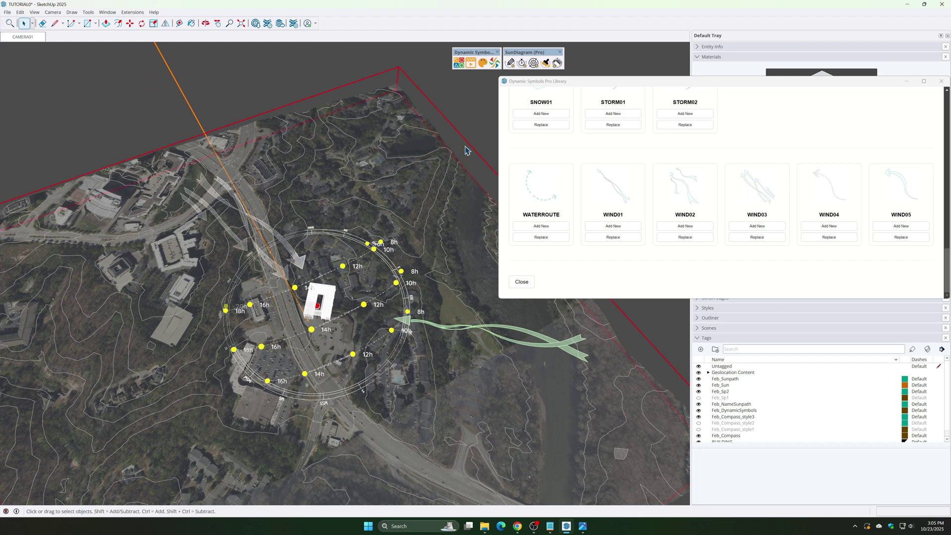
left_click(496, 67)
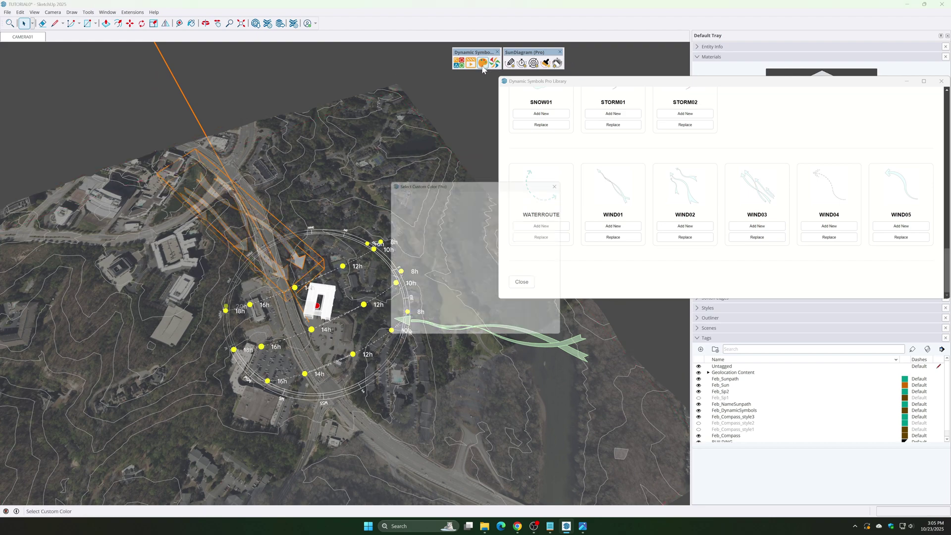
left_click(439, 276)
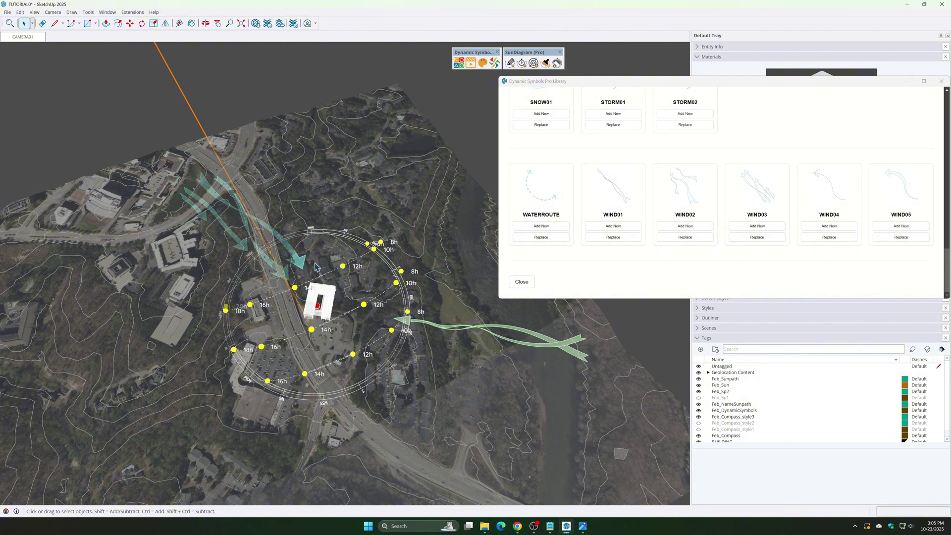
Make a rotated copy of the green wind symbol around the building at 45°
scroll(317, 277, "down", 3)
middle_click_drag(319, 302, 361, 325)
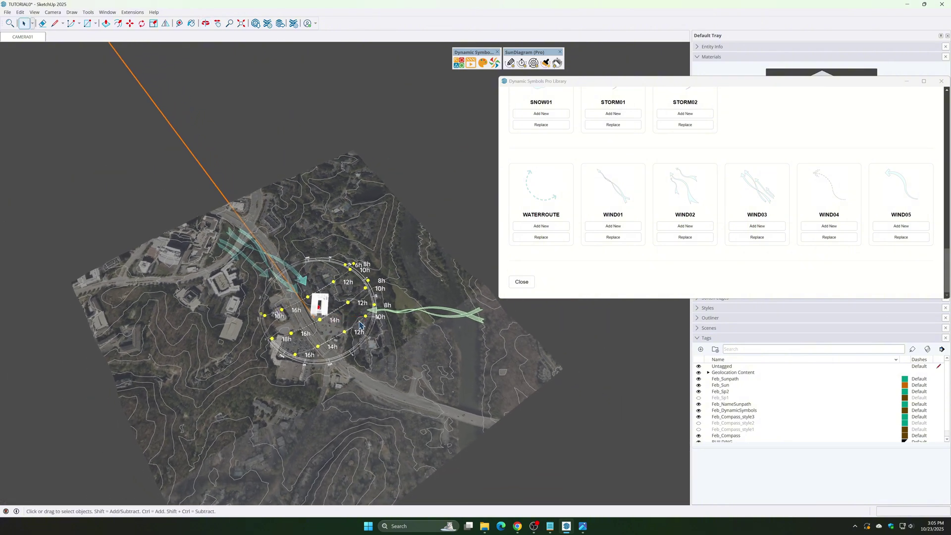
scroll(360, 325, "up", 2)
left_click(375, 304)
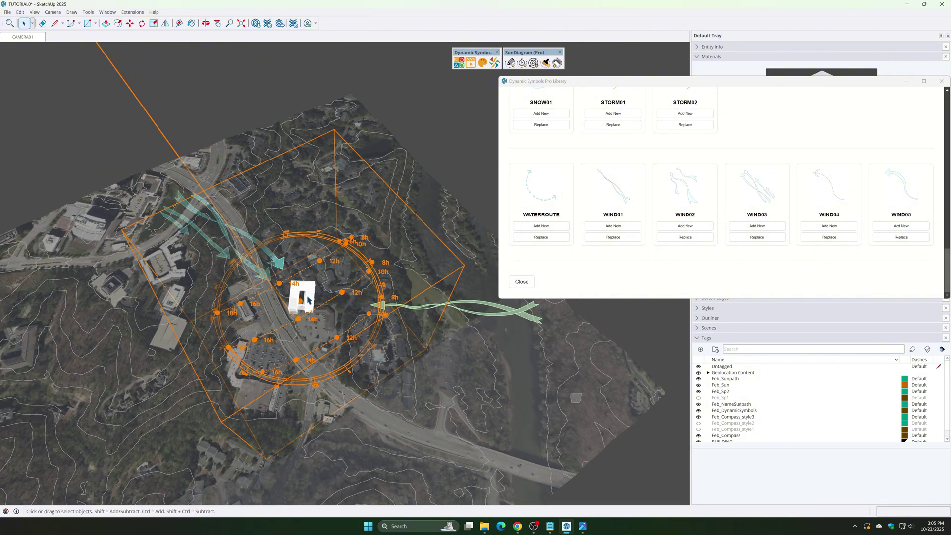
left_click(381, 307)
key("q")
left_click(310, 297)
key("ctrl")
left_click(427, 301)
left_click(441, 206)
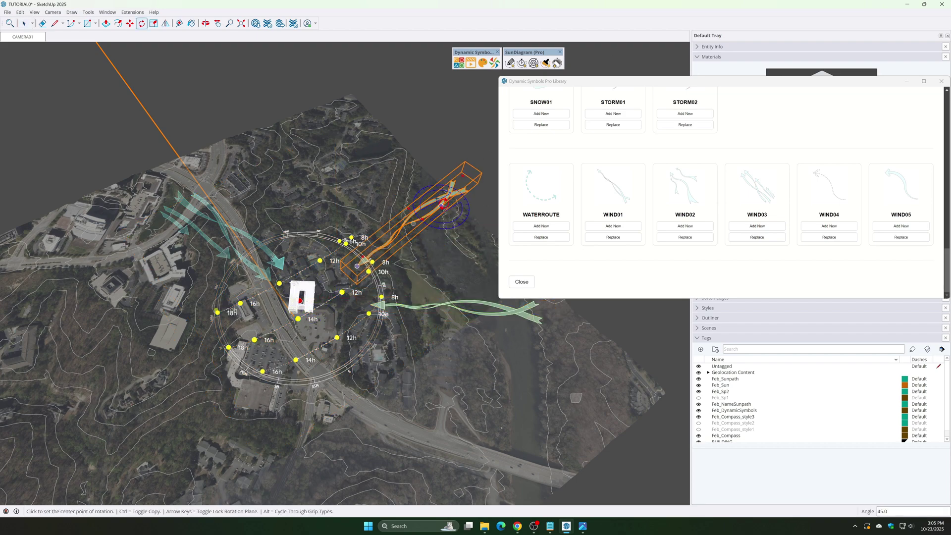
Make a copy of the new wind symbol rotated by 180° and delete the unflipped one
left_click(413, 224)
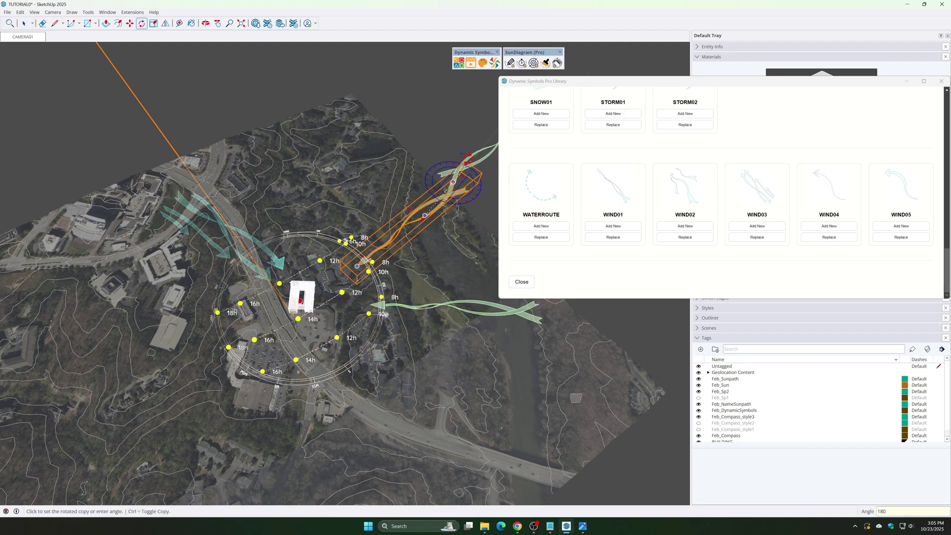
key("Return")
key("space")
left_click(436, 210)
key("Delete")
Move the flipped symbol about 509 m to the building and scale it uniformly about its center to about 0.57
left_click(455, 176)
key("m")
left_click(454, 184)
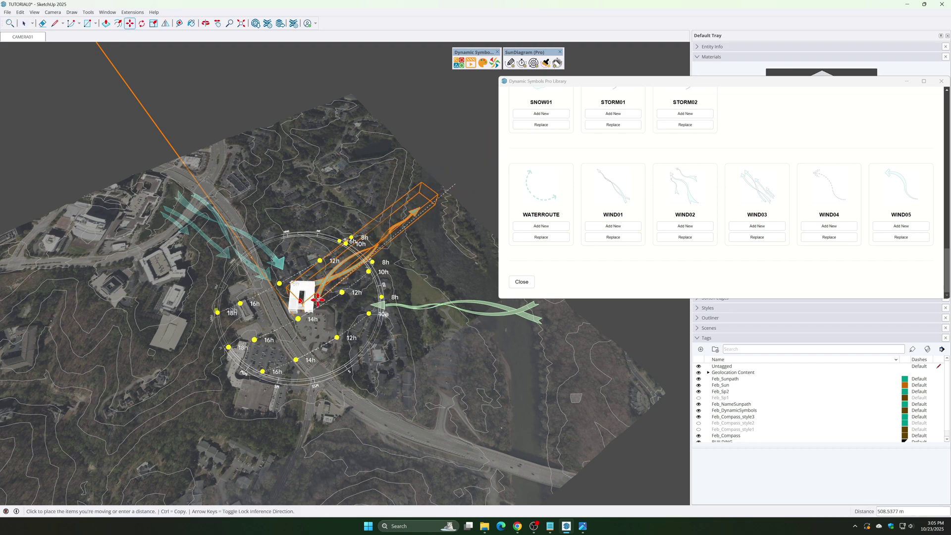
left_click(318, 299)
scroll(317, 299, "up", 3)
middle_click_drag(316, 300, 296, 320)
key("s")
left_click(420, 177, "ctrl")
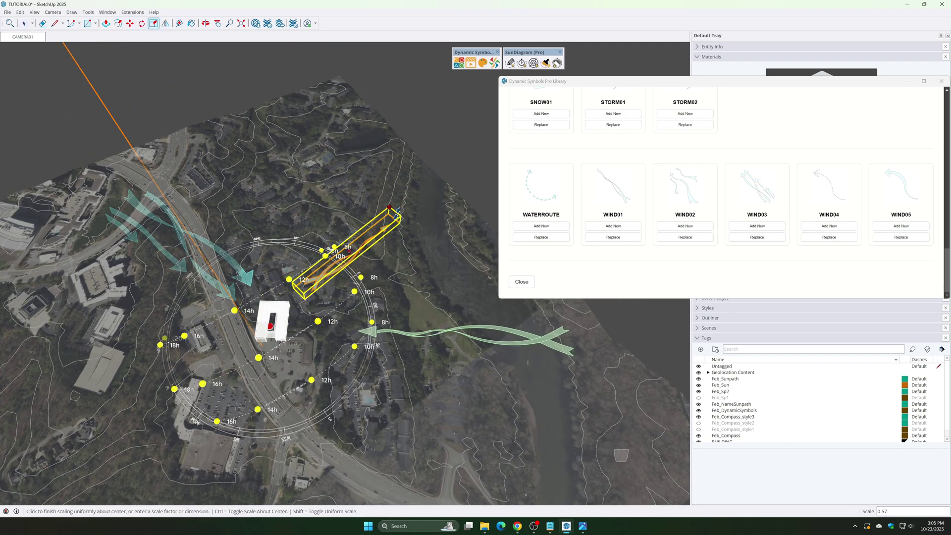
left_click(389, 219)
Move the reduced symbol about 202 m so its tail starts at the building's corner
middle_click_drag(322, 270, 319, 315)
scroll(305, 314, "up", 3)
key("m")
left_click(329, 266)
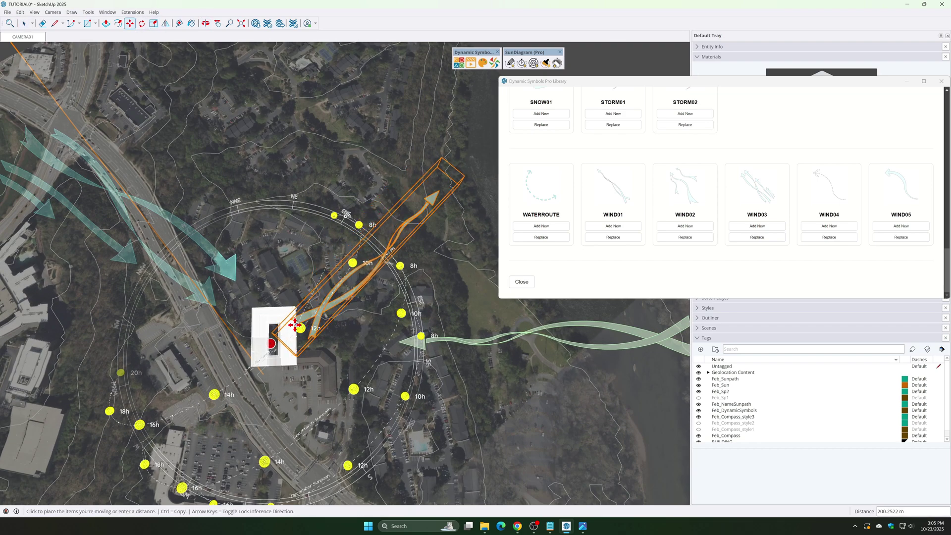
left_click(297, 325)
Replace the outward-pointing symbol with ARROW12 and scale it uniformly about its center to about 0.71
scroll(703, 216, "up", 10)
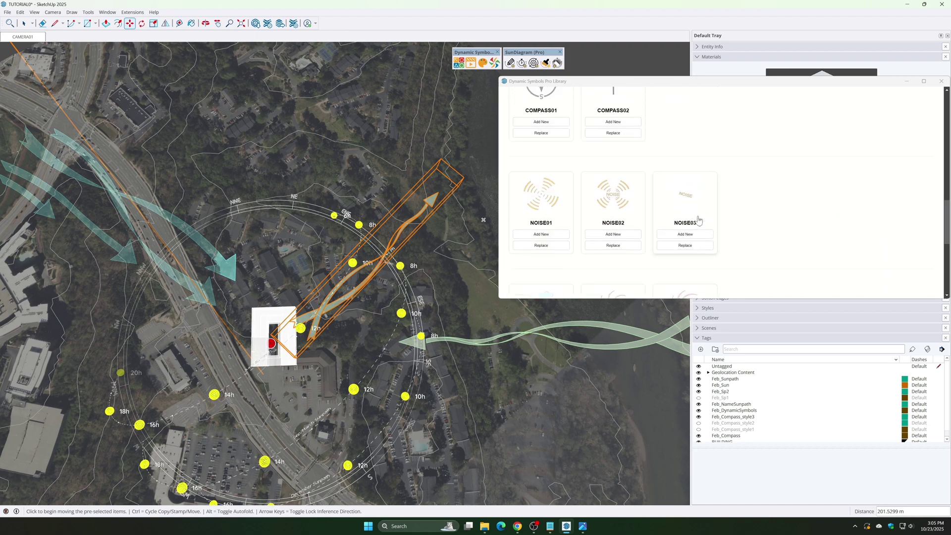
scroll(698, 219, "up", 10)
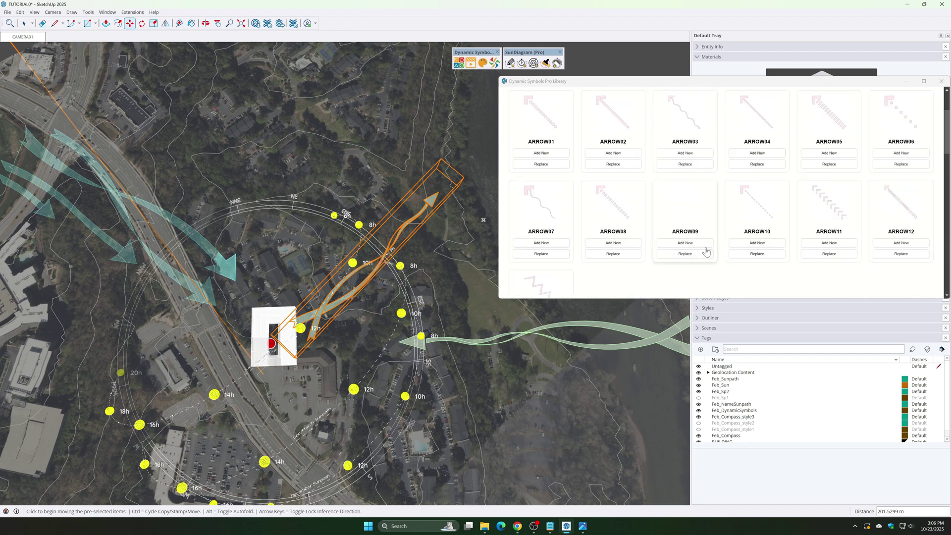
left_click(890, 254)
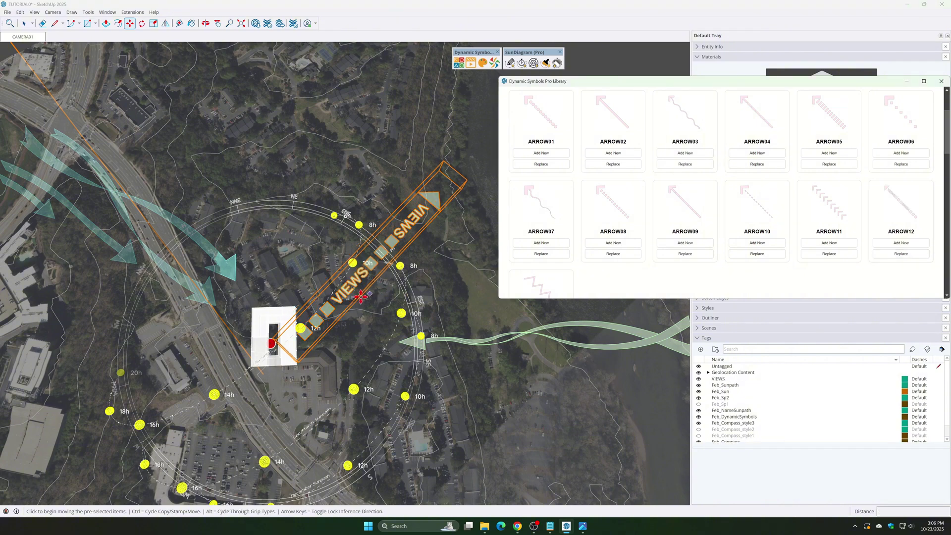
scroll(283, 327, "up", 2)
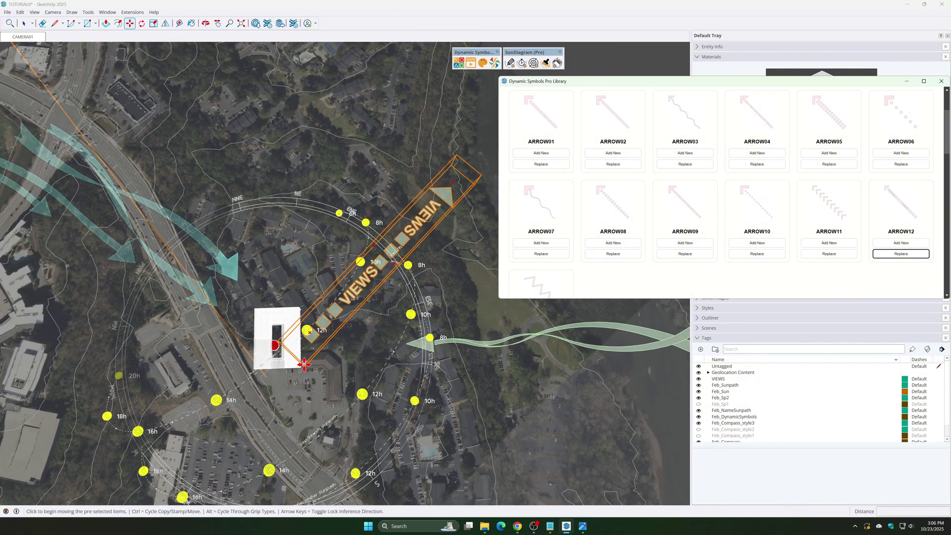
key("s")
left_click_drag(301, 366, 326, 338, "ctrl")
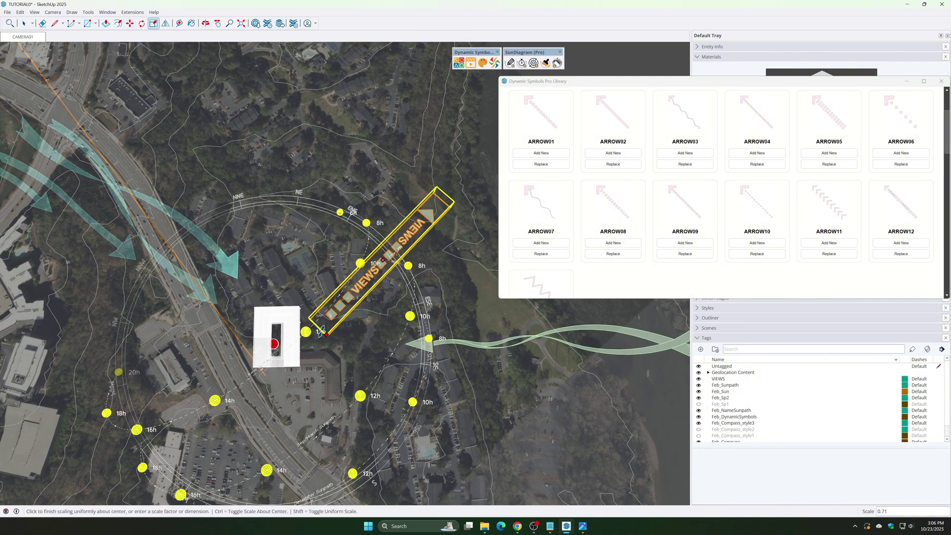
Move the VIEWS arrow's tail onto the building's corner and rotate the arrow about 46° toward the river
key("m")
left_click(330, 325)
left_click(295, 337)
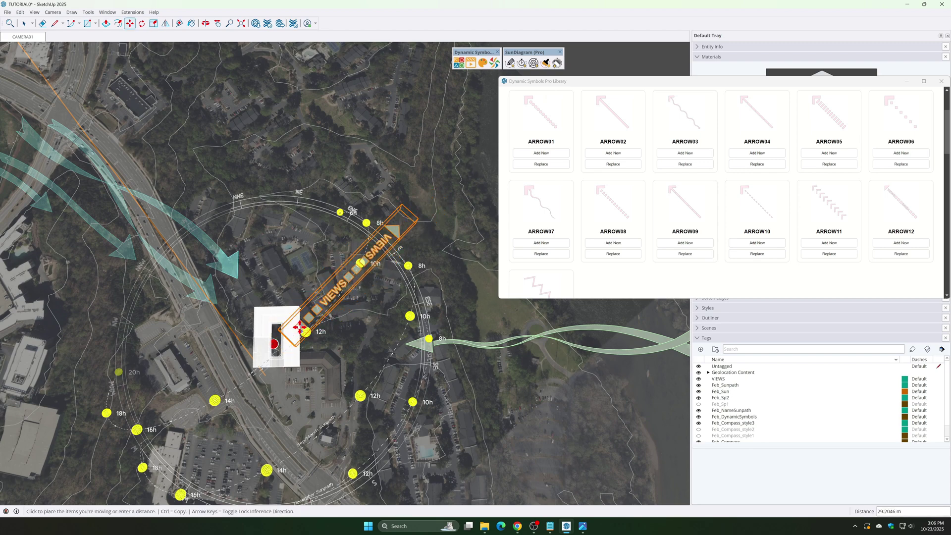
key("q")
scroll(300, 304, "up", 2)
left_click(403, 200)
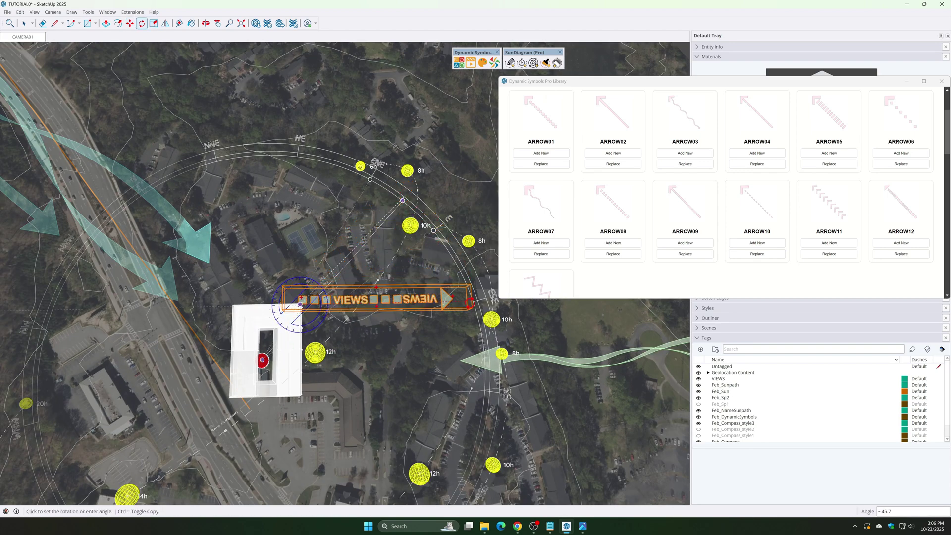
left_click(466, 303)
Set the camera to the standard top view with the VIEWS arrow still selected
left_click(53, 12)
mouse_move(69, 40)
left_click(167, 42)
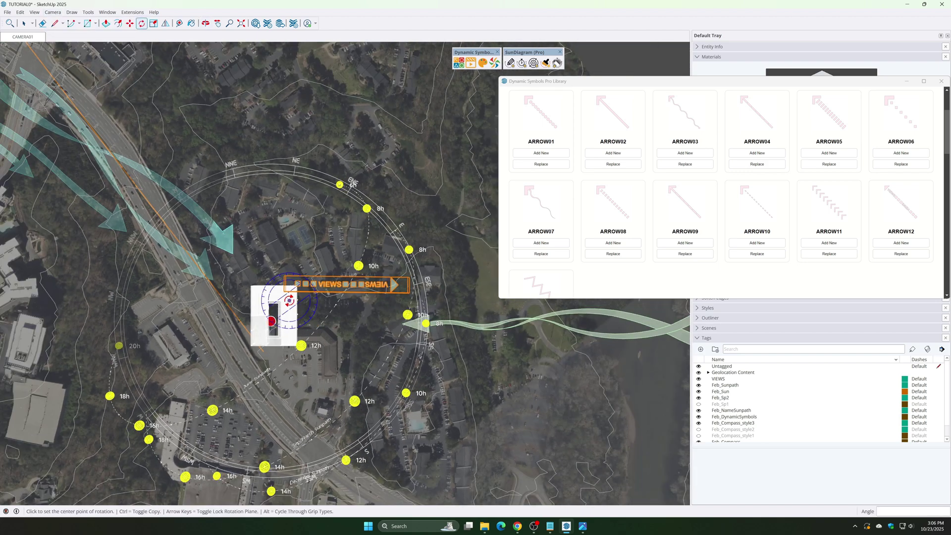
Scale the VIEWS arrow to about 0.86 and move it against the middle of the building's river-facing side
key("m")
left_click(291, 291)
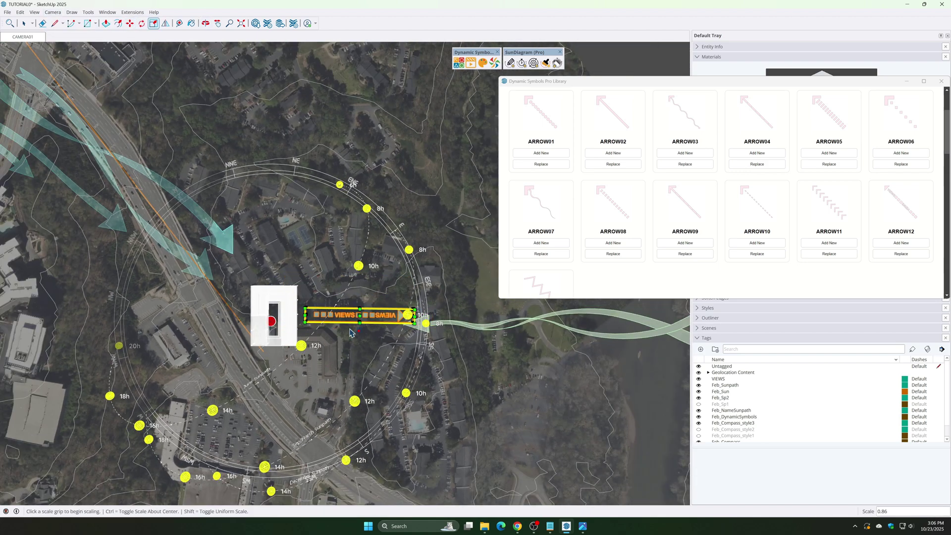
left_click(293, 325)
Recolor the VIEWS arrow with the saved light green custom color
left_click(495, 63)
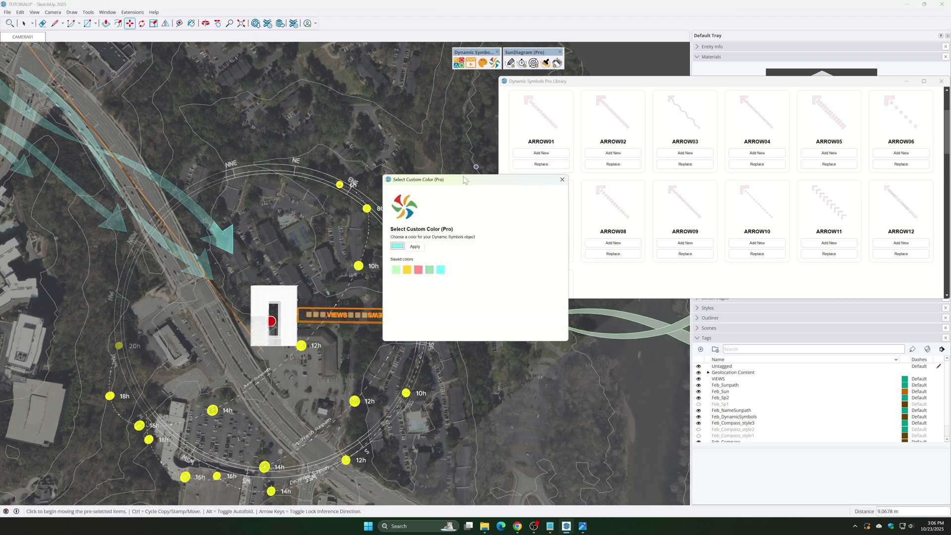
left_click(400, 272)
scroll(290, 318, "up", 2)
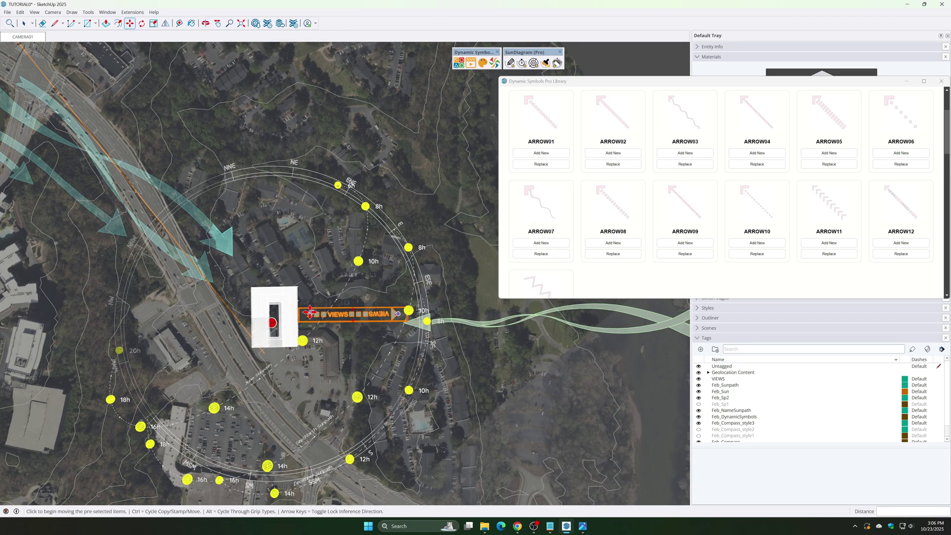
Make a copy of the VIEWS arrow rotated 45° toward the northeast and move it about 23 m to the building's northeast corner
key("q")
left_click(290, 318)
left_click(378, 316)
key("ctrl")
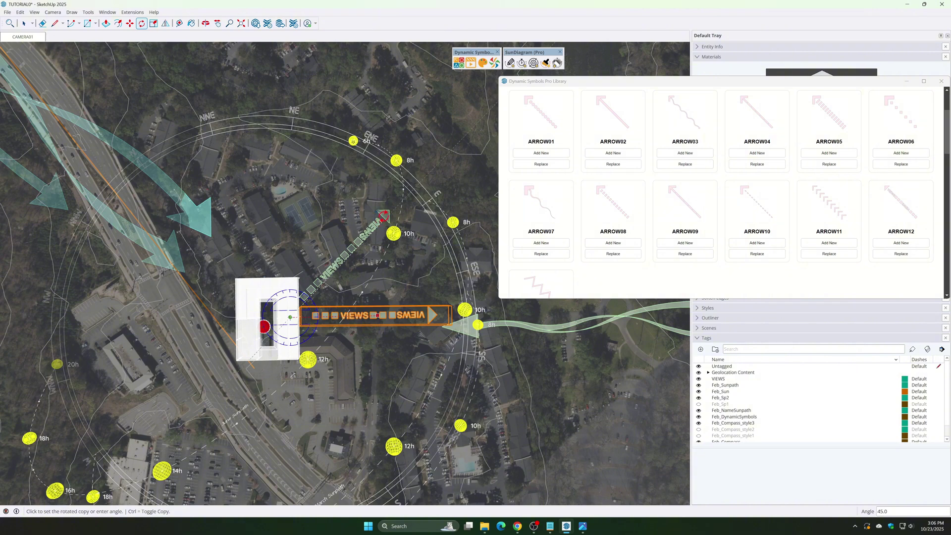
left_click(291, 276)
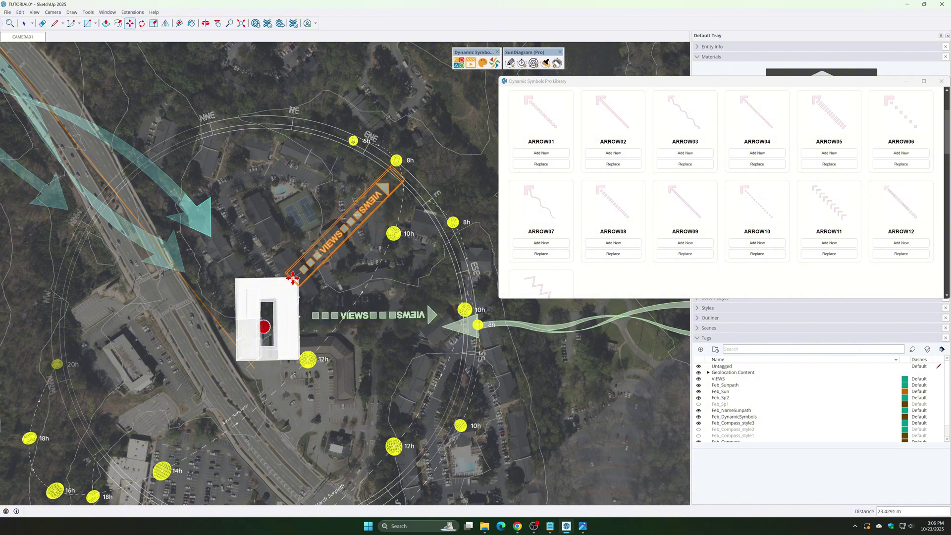
Make a second copy from the diagonal VIEWS arrow, rotated about 79.3° around the building to point southeast
left_click(332, 243)
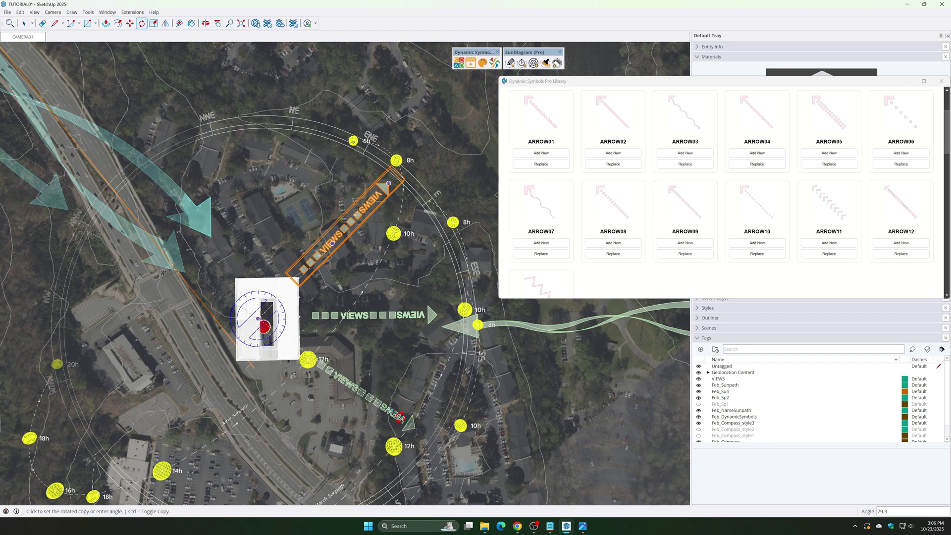
left_click(400, 417)
scroll(394, 340, "down", 3)
key("space")
left_click(395, 296)
middle_click_drag(394, 296, 397, 308)
Add the NOISE03 symbol from the symbols library and place it beside the road southwest of the building
scroll(596, 251, "up", 1)
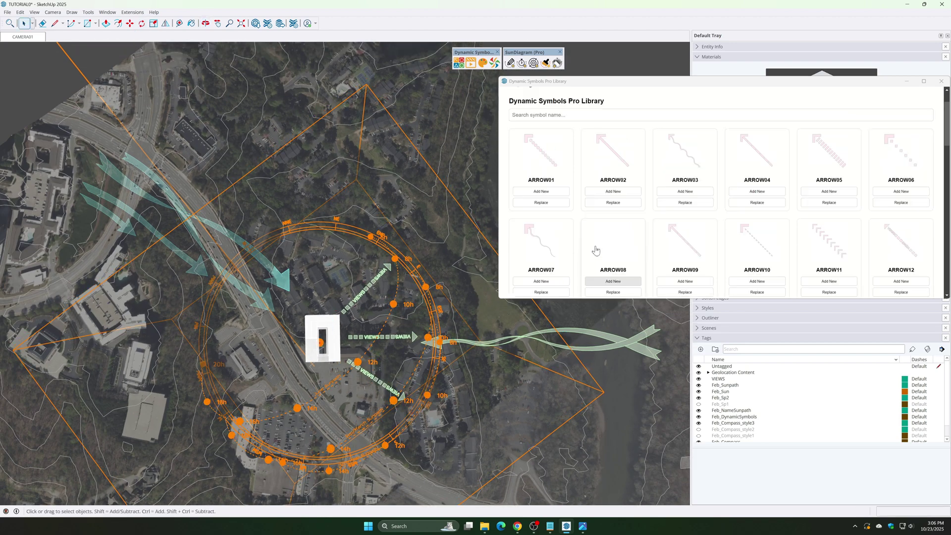
scroll(596, 250, "down", 8)
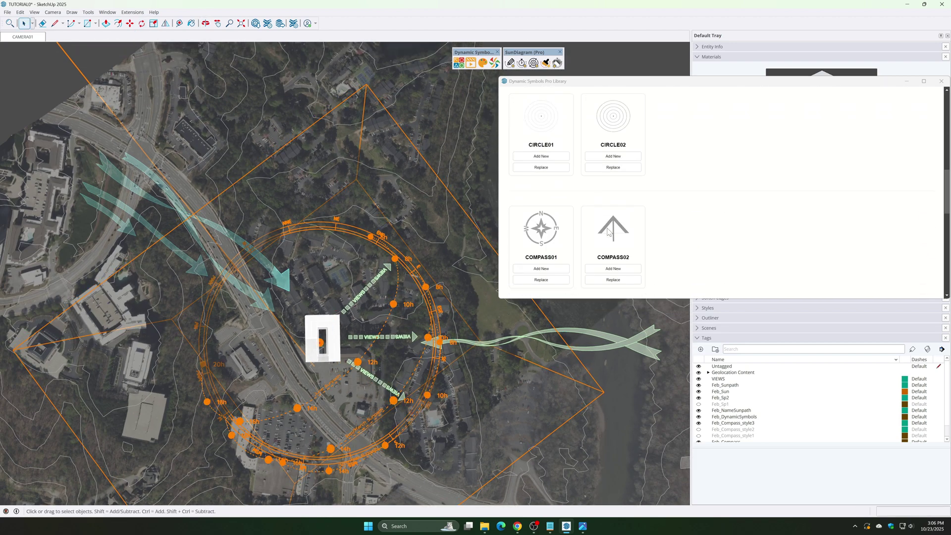
scroll(605, 233, "down", 3)
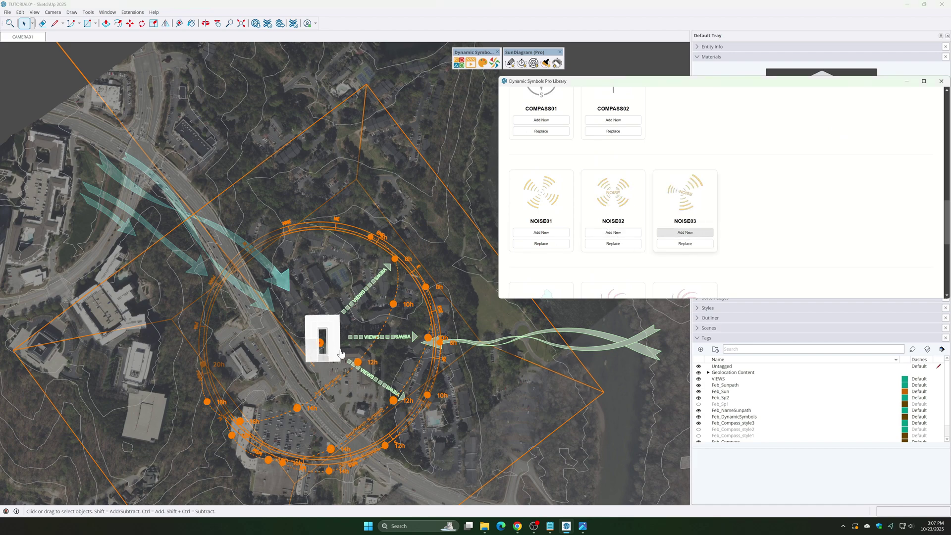
scroll(296, 388, "up", 3)
left_click(302, 389)
Enlarge the NOISE03 symbol uniformly about its center
key("s")
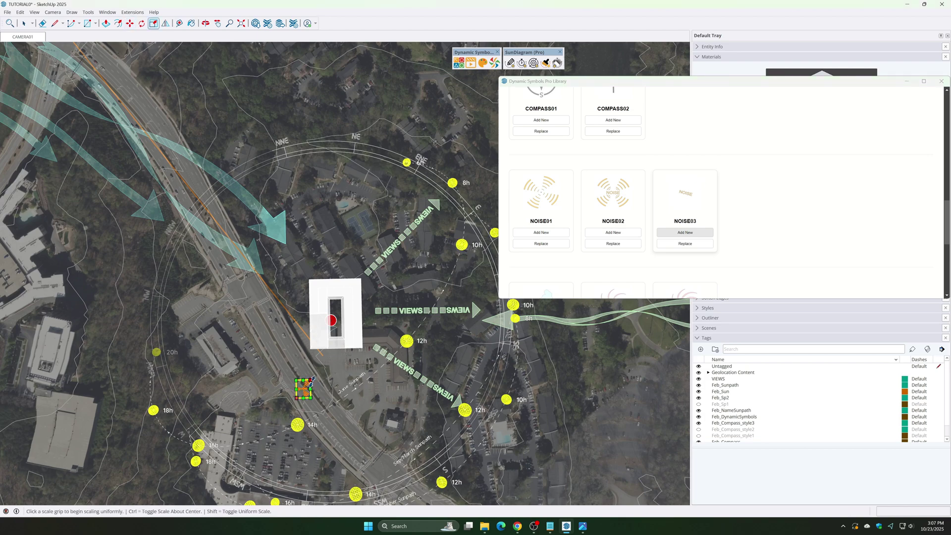
left_click(312, 380)
key("ctrl")
left_click(332, 364)
Add the STORM02 symbol northwest of the building and scale it uniformly about its center to about 7.69
scroll(325, 382, "down", 3)
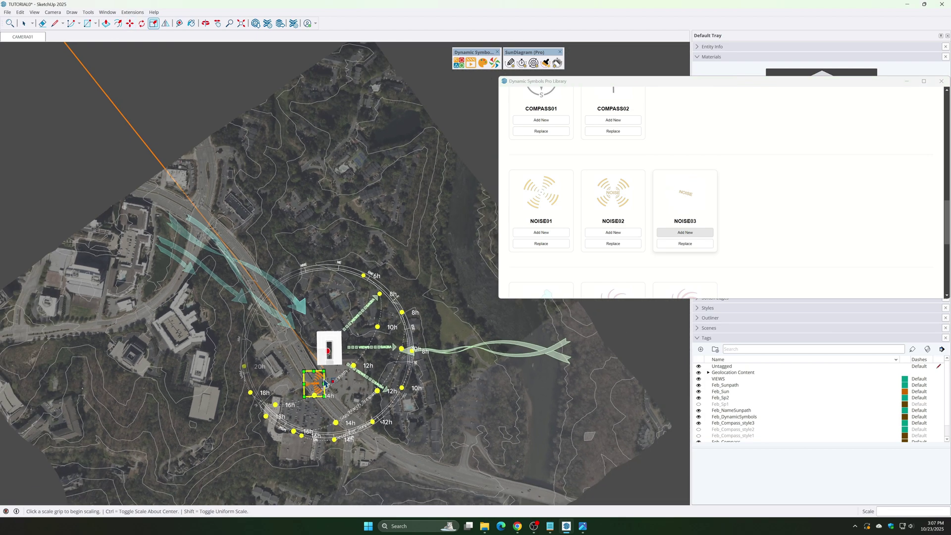
scroll(324, 383, "down", 1)
middle_click_drag(325, 383, 357, 415, "shift")
scroll(608, 245, "down", 3)
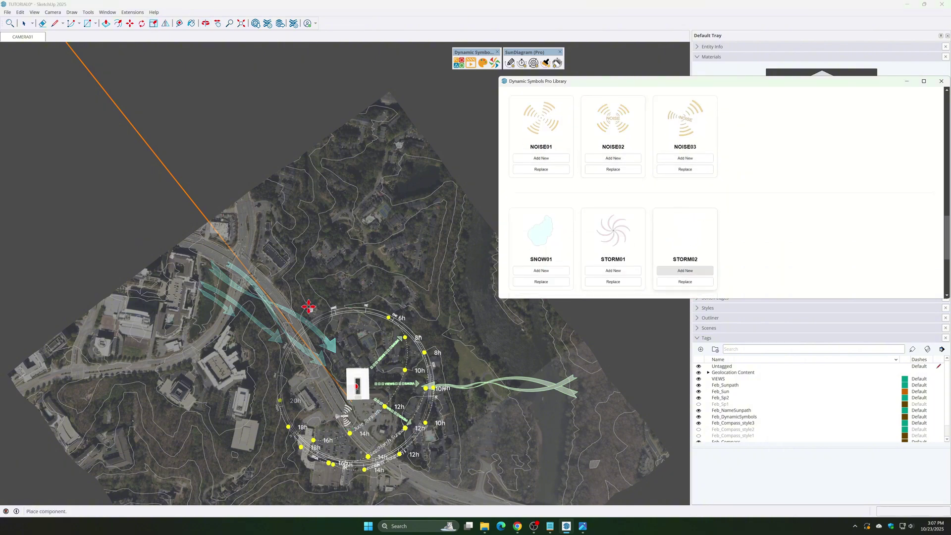
scroll(316, 300, "up", 2)
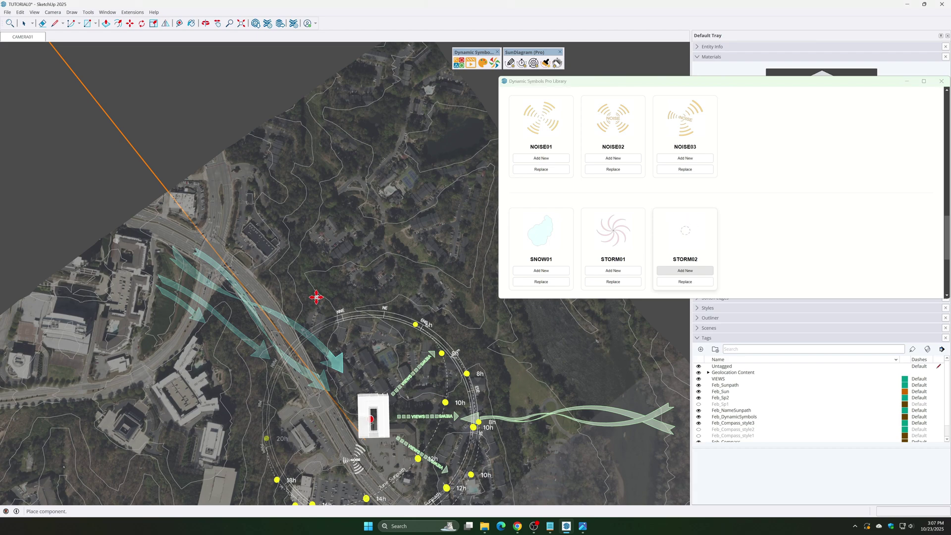
left_click(315, 298)
scroll(317, 297, "up", 1)
left_click(320, 294)
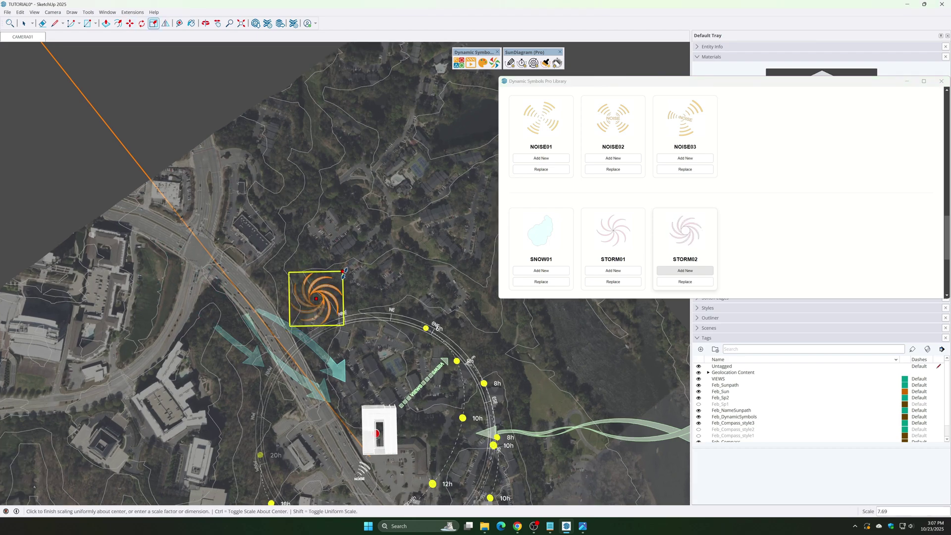
Raise the NOISE03 and STORM02 symbols together above the terrain
middle_click_drag(361, 298, 246, 321)
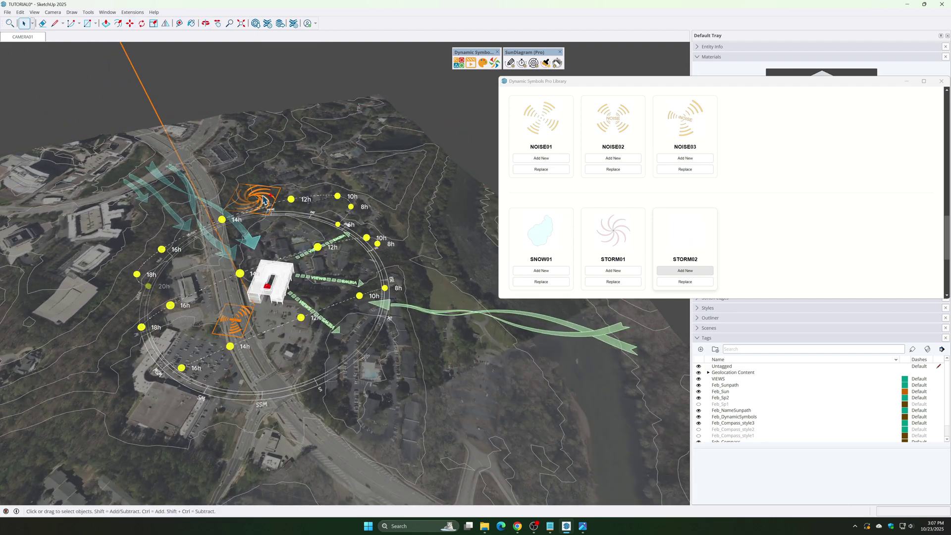
middle_click_drag(264, 201, 278, 187)
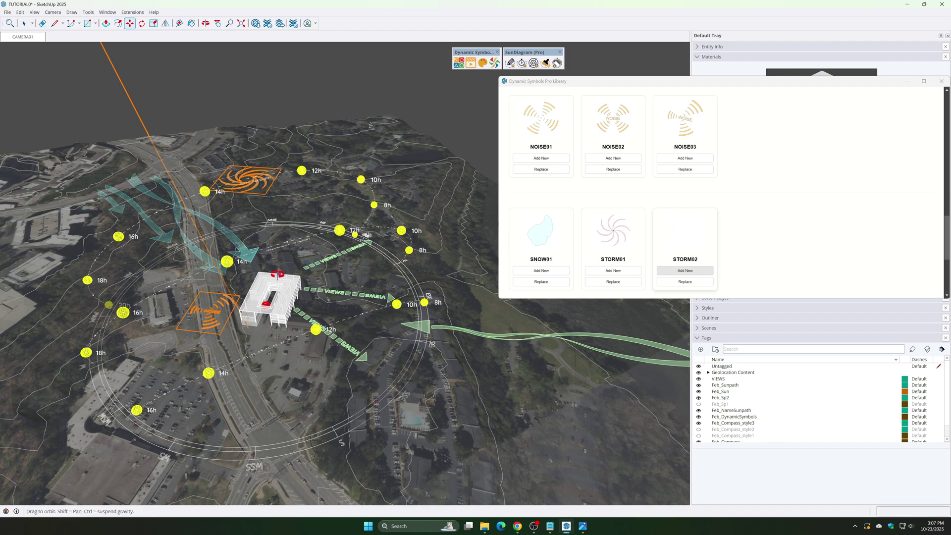
middle_click_drag(277, 274, 289, 173)
key("space")
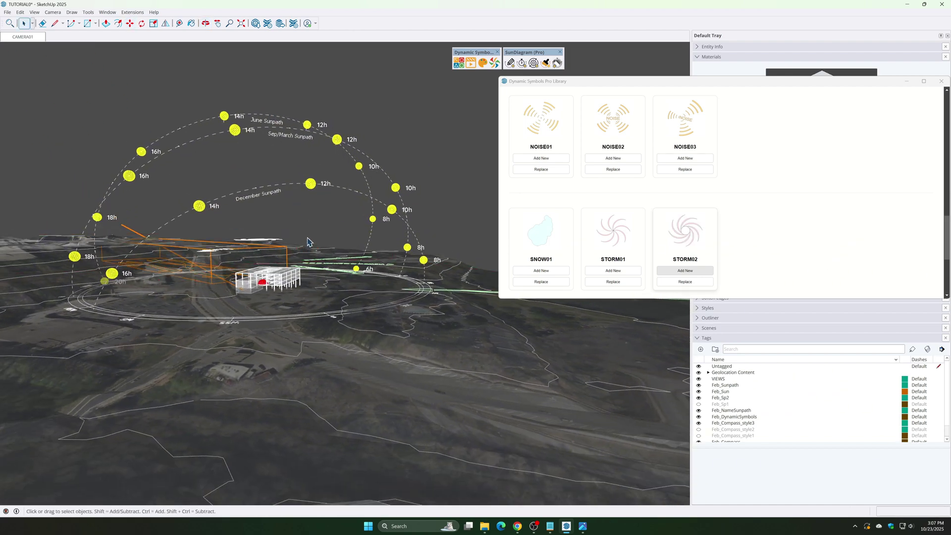
Raise the group of teal wind arrows vertically above the terrain
key("m")
left_click(310, 238)
left_click(311, 183)
key("space")
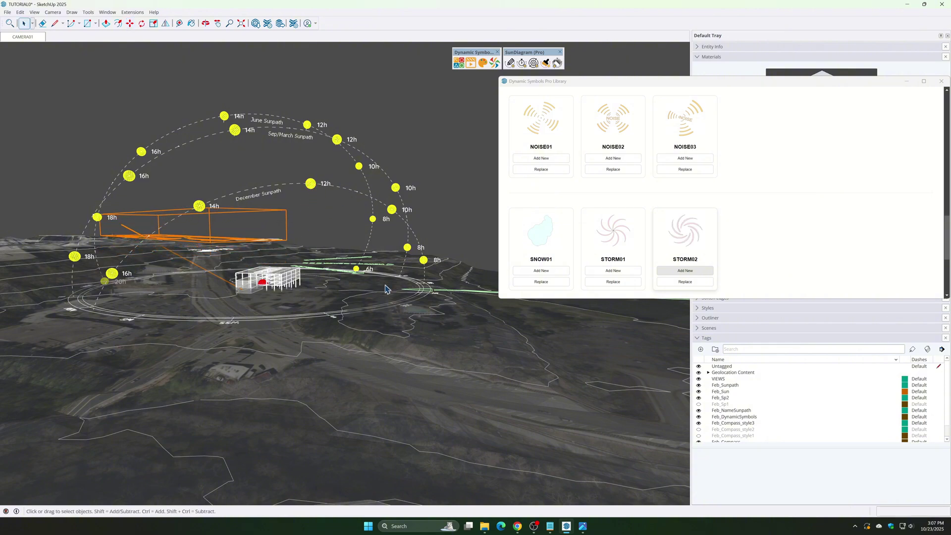
Move the light green wavy wind arrow up along the vertical axis to the height of the other raised symbols
left_click(448, 291)
key("m")
left_click(450, 291)
key("Up")
left_click(283, 238)
key("space")
middle_click_drag(283, 239, 285, 243)
left_click(458, 167)
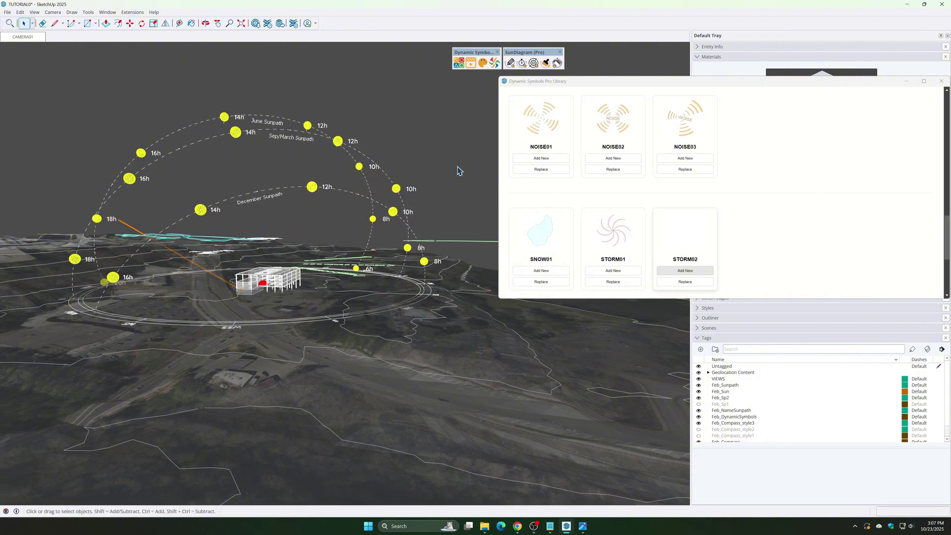
Recolor the STORM02 symbol with the saved pinkish-red custom color
middle_click_drag(343, 270, 208, 369)
scroll(275, 188, "down", 2)
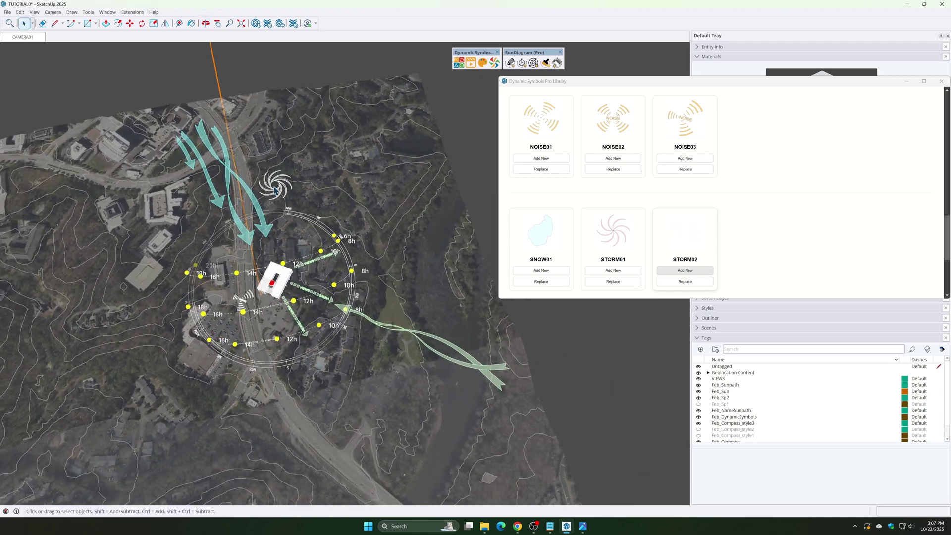
left_click(276, 191)
left_click(483, 64)
left_click(419, 270)
left_click(427, 263)
Recolor the NOISE03 symbol beside the road with the saved pinkish-red custom color
middle_click_drag(288, 265, 360, 287)
scroll(260, 289, "up", 2)
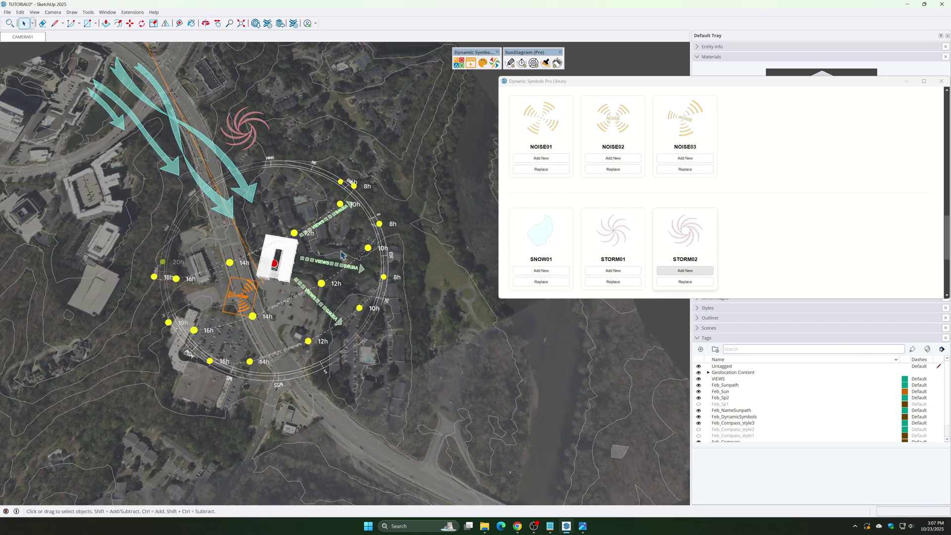
left_click(483, 64)
left_click(418, 271)
left_click(347, 247)
middle_click_drag(347, 245, 308, 204)
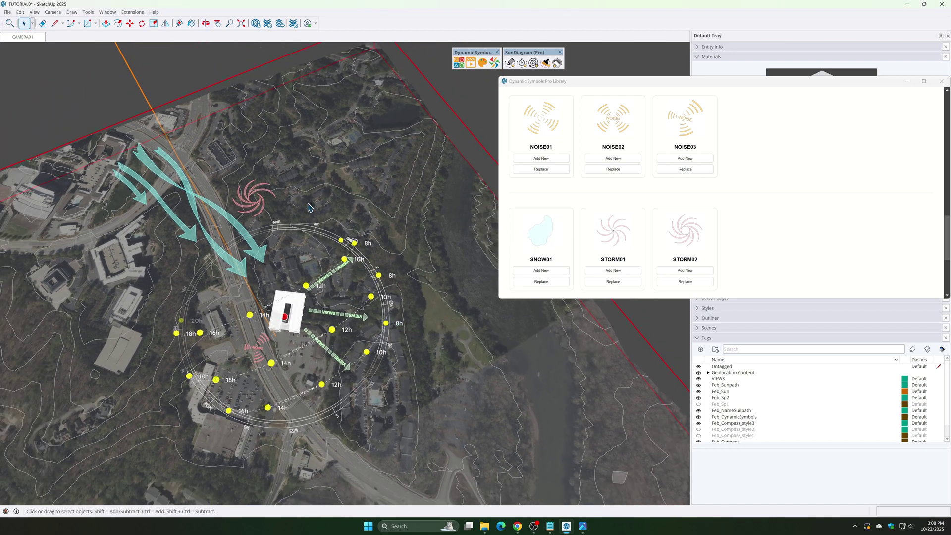
Pick a stronger red in the custom color picker and apply it to the STORM02 symbol
left_click(483, 63)
left_click(398, 246)
left_click_drag(434, 295, 421, 295)
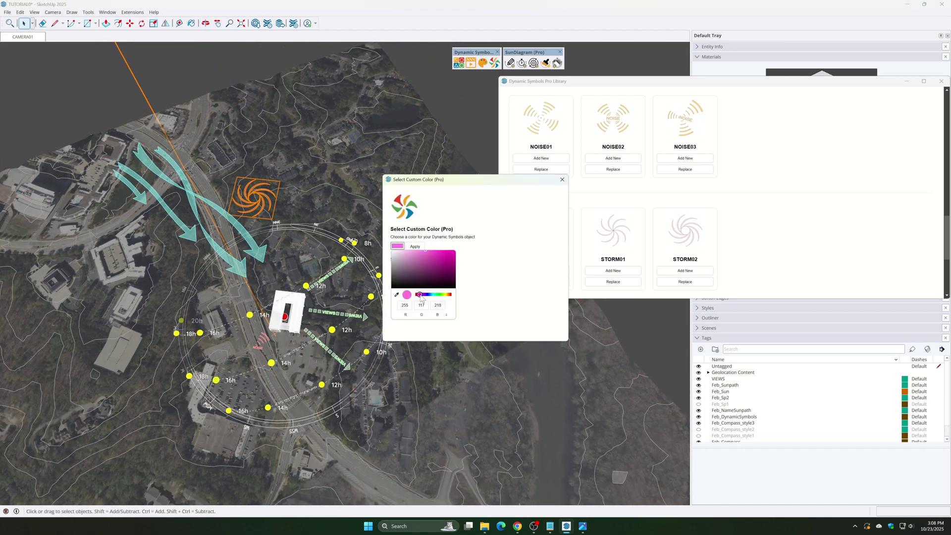
left_click(416, 247)
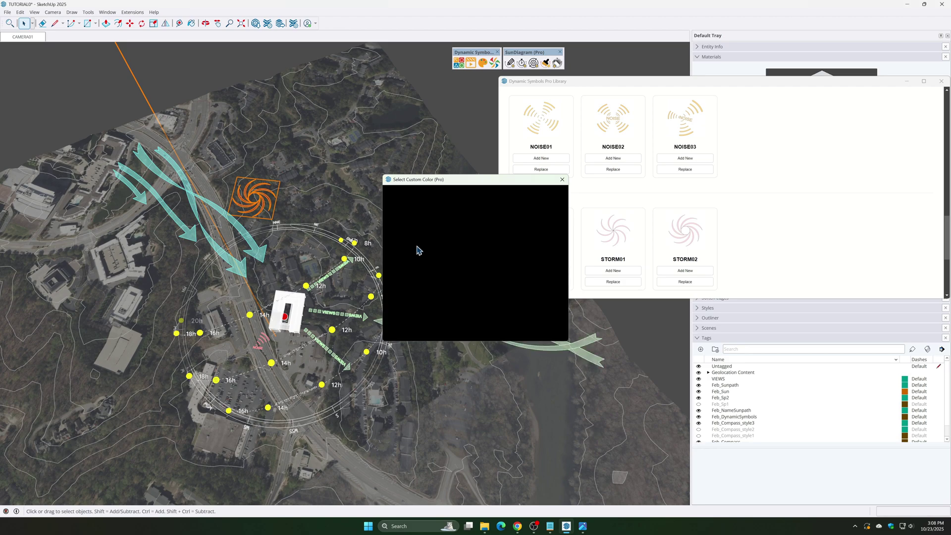
middle_click_drag(357, 292, 277, 319)
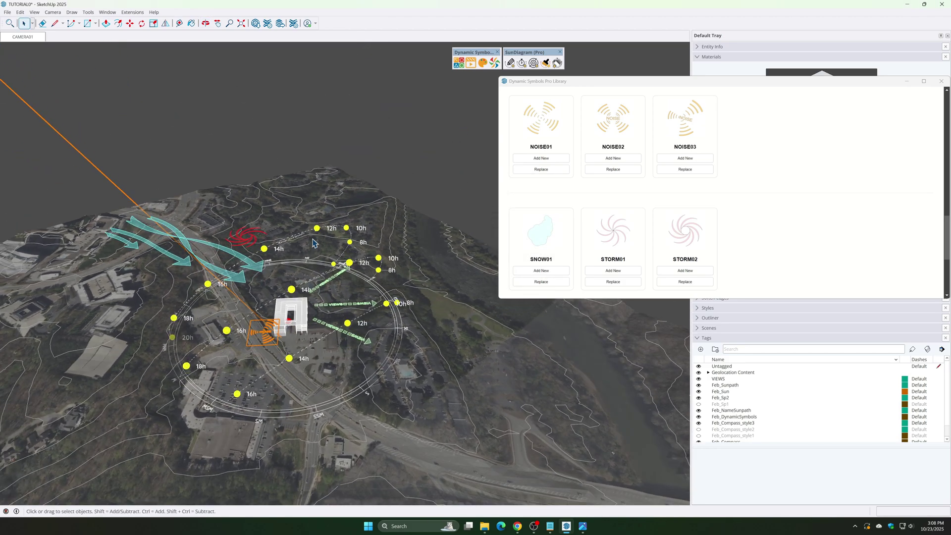
Add the CIRCLE01 symbol from the symbols library and place it on the building
middle_click_drag(314, 241, 193, 262)
scroll(617, 247, "down", 1)
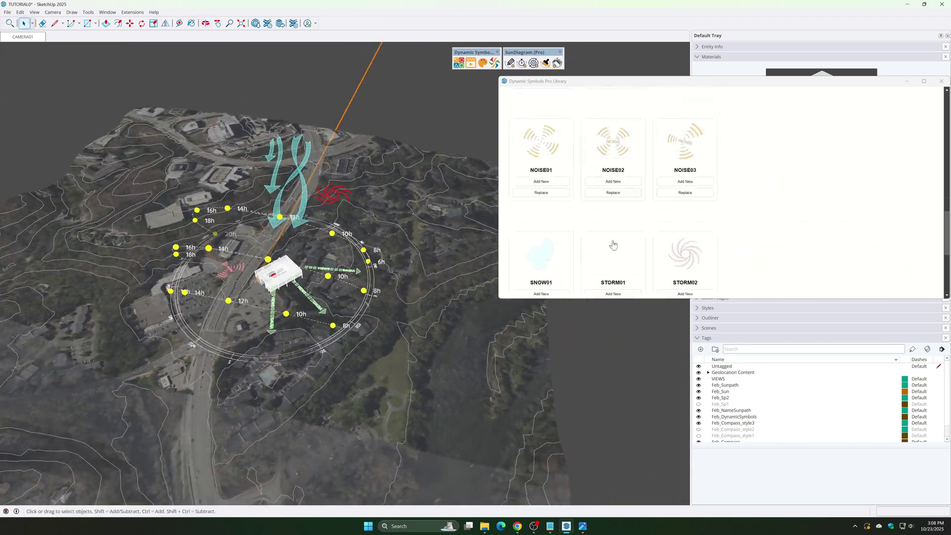
scroll(617, 246, "down", 5)
left_click(541, 185)
scroll(243, 281, "up", 5)
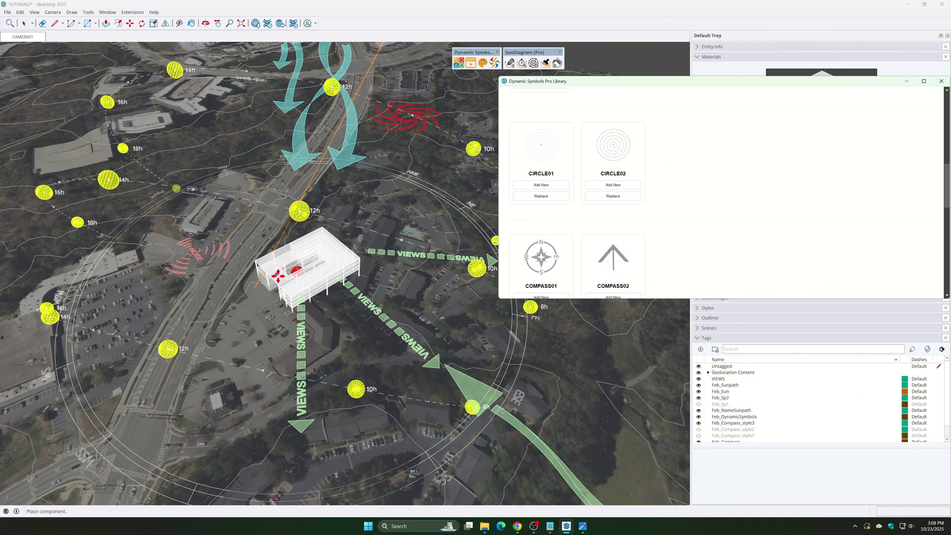
left_click(300, 267)
Enlarge the CIRCLE01 symbol uniformly about its center until its rings spread over most of the terrain
key("s")
scroll(300, 270, "down", 8)
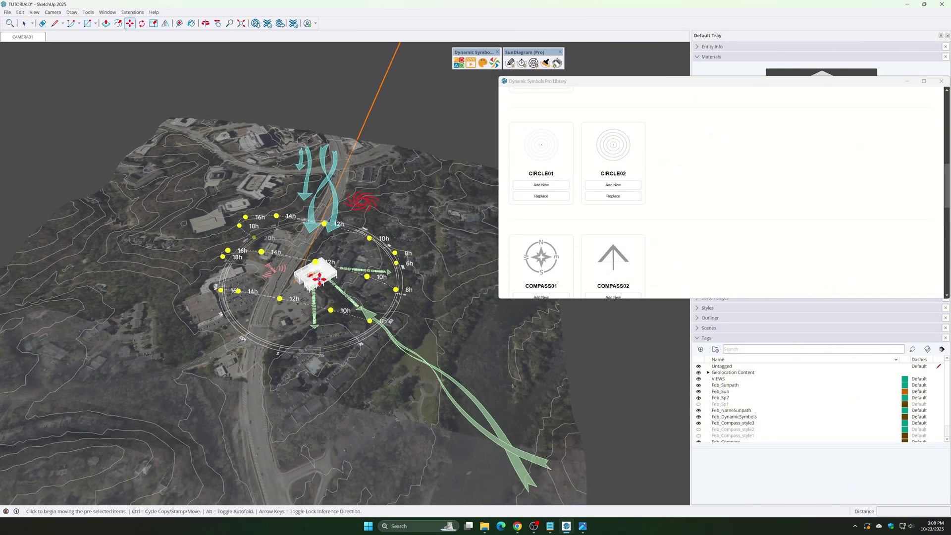
left_click_drag(319, 275, 518, 373, "ctrl")
middle_click_drag(188, 248, 263, 294)
Set the camera to the standard top view with parallel projection
left_click(53, 14)
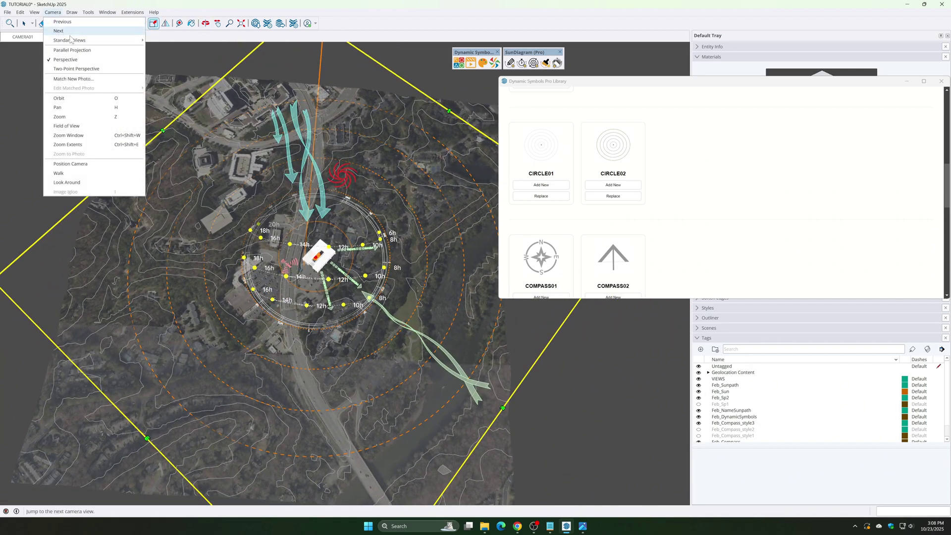
mouse_move(74, 40)
left_click(155, 39)
left_click(57, 14)
left_click(71, 49)
scroll(307, 323, "down", 1)
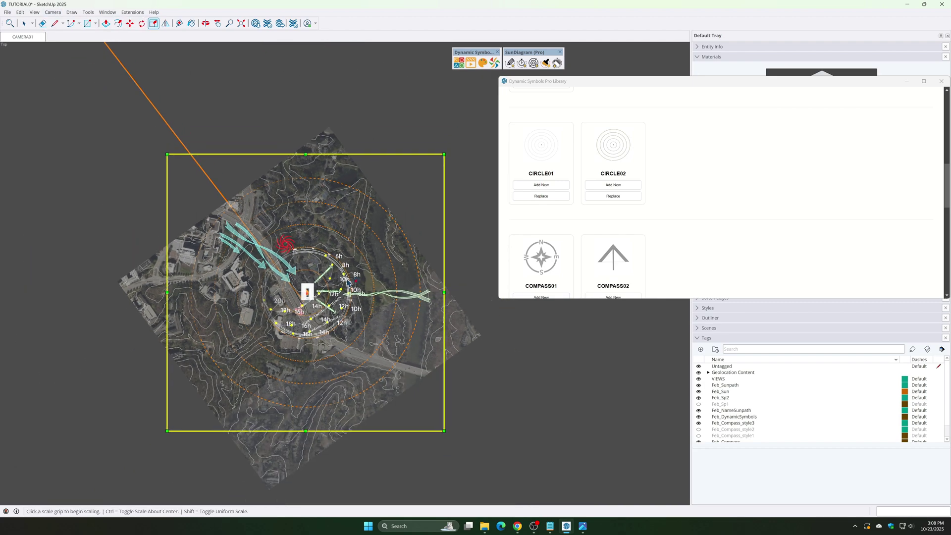
Shift the enlarged circle symbol about 10 m toward the building's center
scroll(354, 274, "up", 2)
key("m")
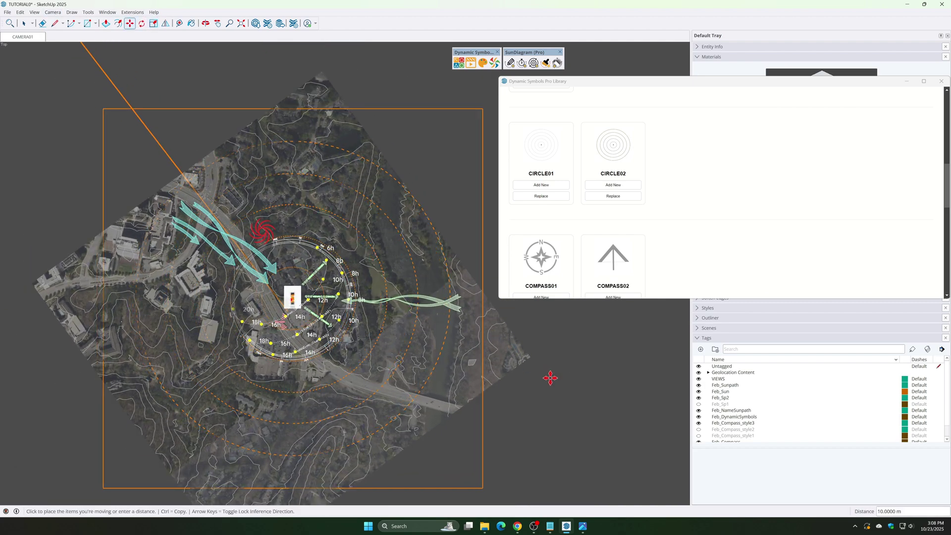
left_click(550, 378)
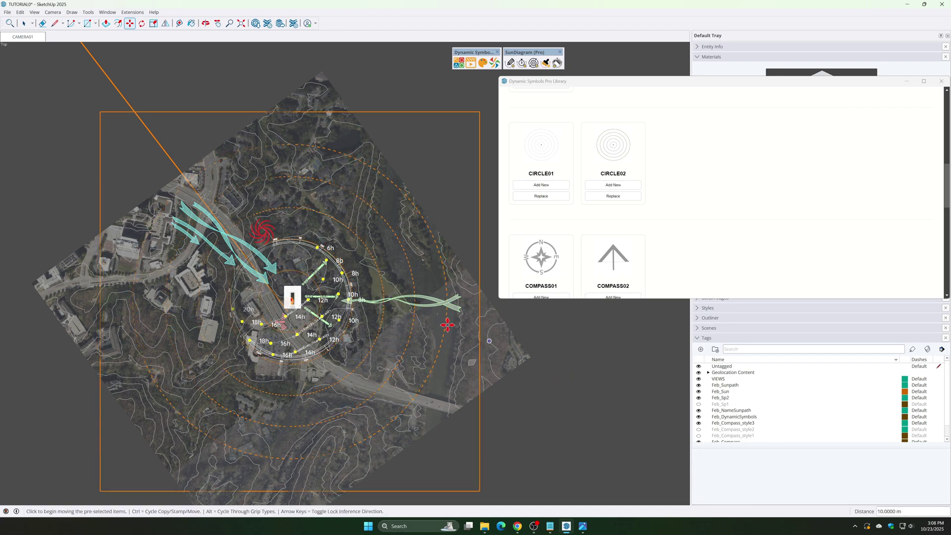
Restore the standard top view and move the circle symbol about 14 m to center its rings on the building
scroll(292, 307, "up", 3)
left_click(52, 13)
mouse_move(79, 40)
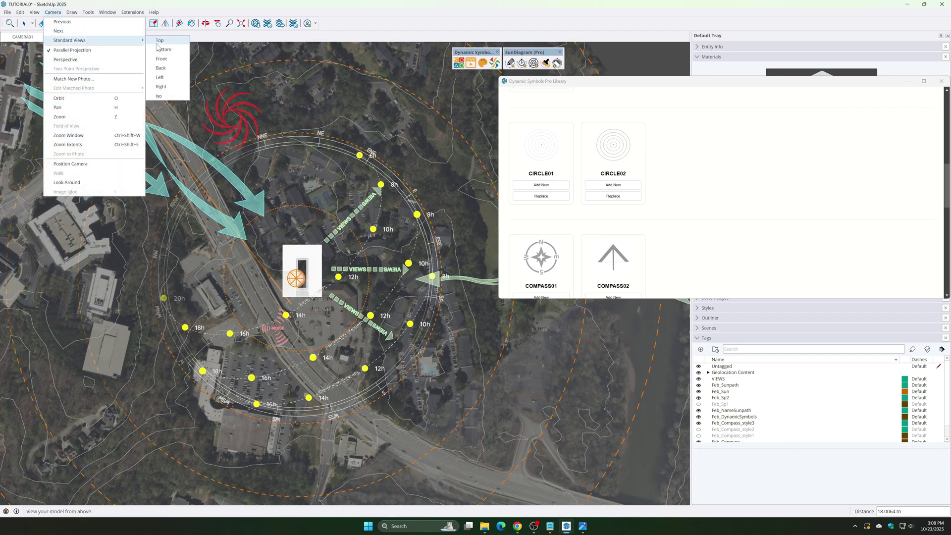
left_click(161, 40)
scroll(315, 279, "up", 2)
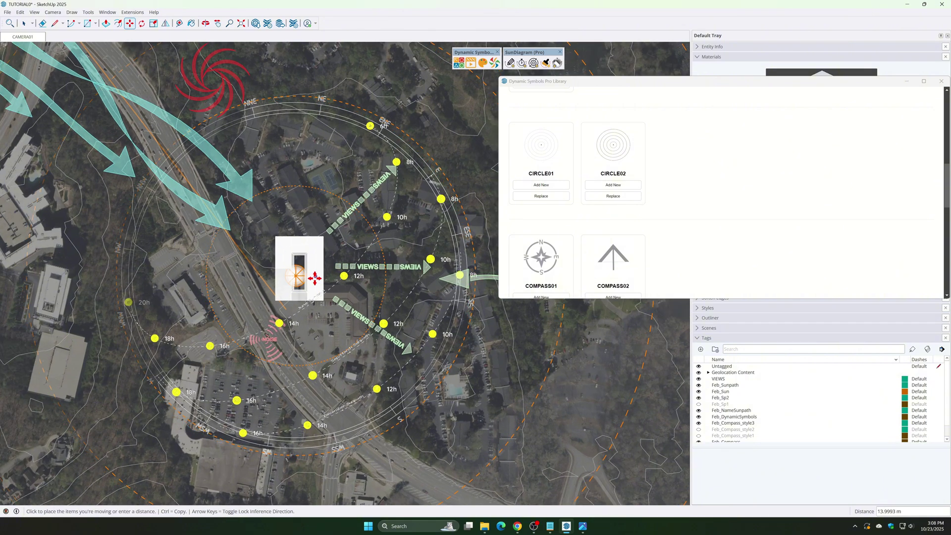
left_click(315, 279)
scroll(315, 279, "down", 9)
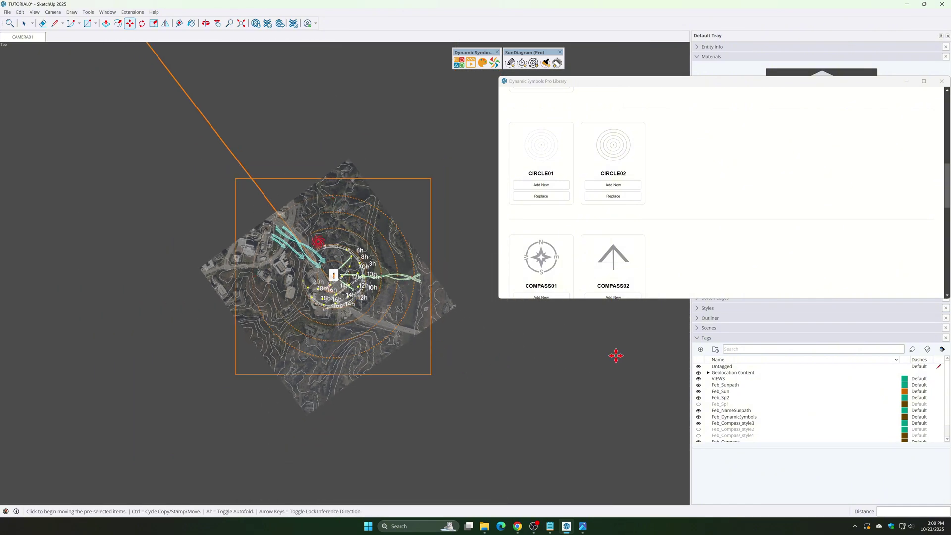
Deselect the circle symbol, switch the camera from parallel projection to perspective, and close the Dynamic Symbols library
key("space")
middle_click_drag(525, 374, 416, 327)
left_click(488, 370)
scroll(347, 268, "up", 4)
middle_click_drag(318, 233, 288, 208)
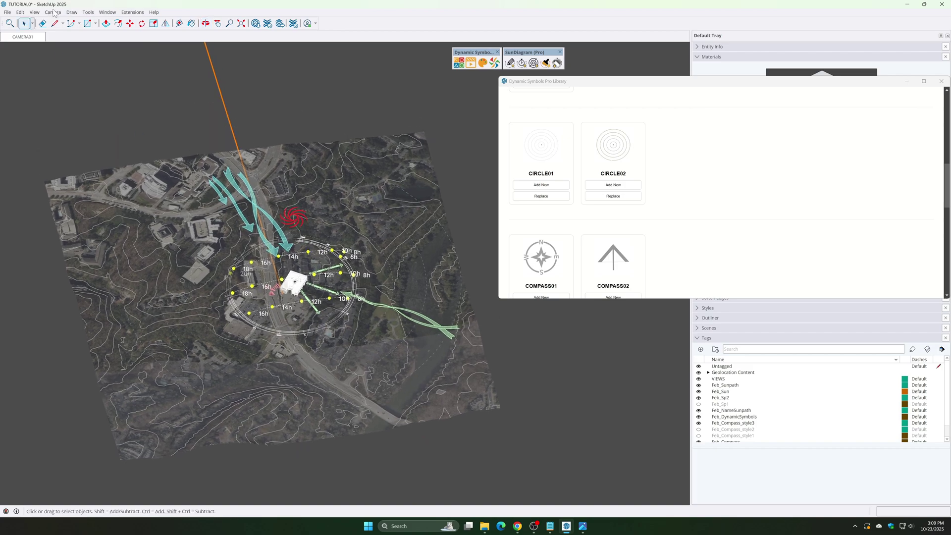
left_click(53, 13)
left_click(64, 60)
scroll(347, 303, "up", 3)
middle_click_drag(367, 317, 478, 290)
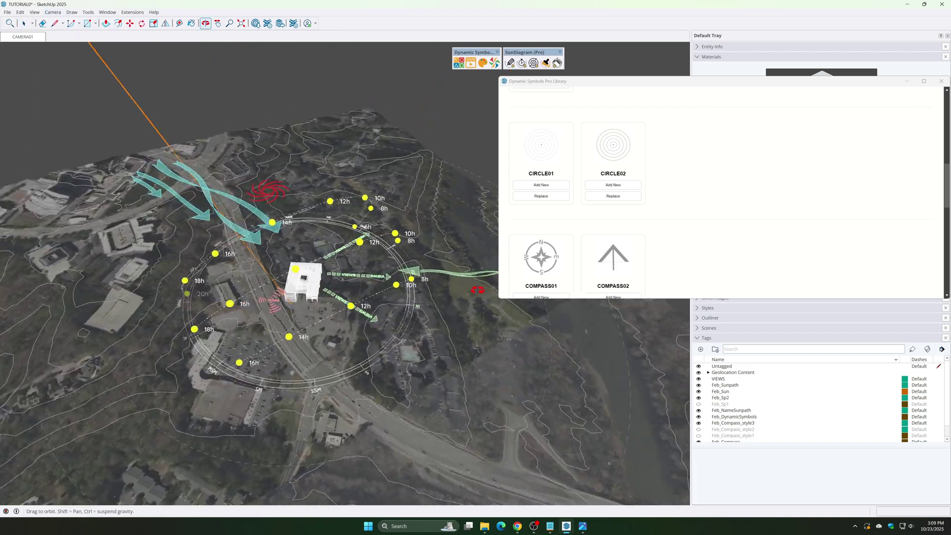
left_click_drag(478, 290, 592, 313)
key("space")
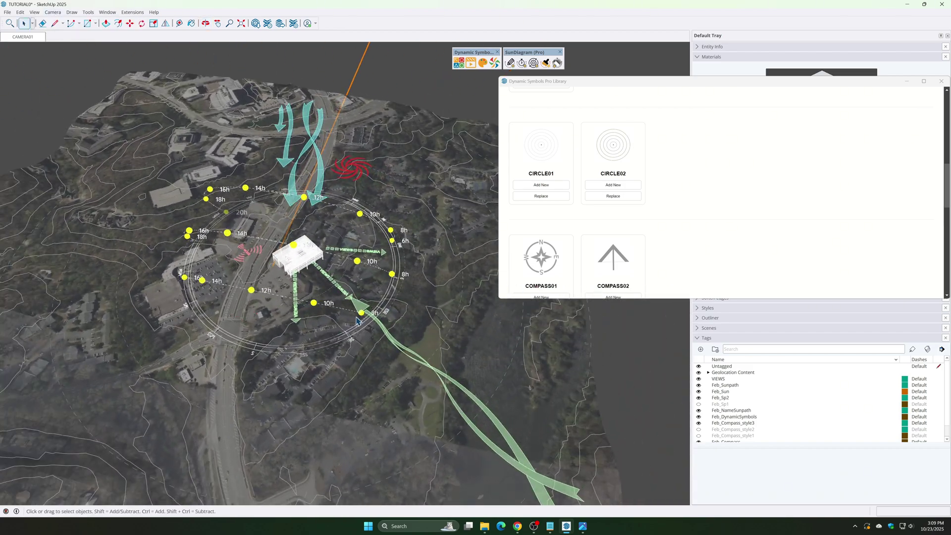
left_click(941, 82)
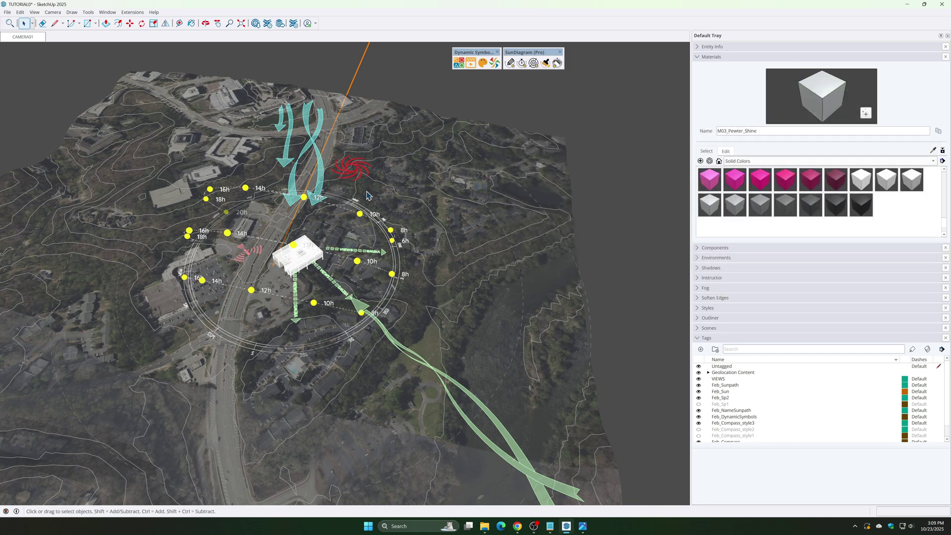
Create animation scenes from the wind, storm, view and noise symbols around the building, and test the animation
left_click(364, 308)
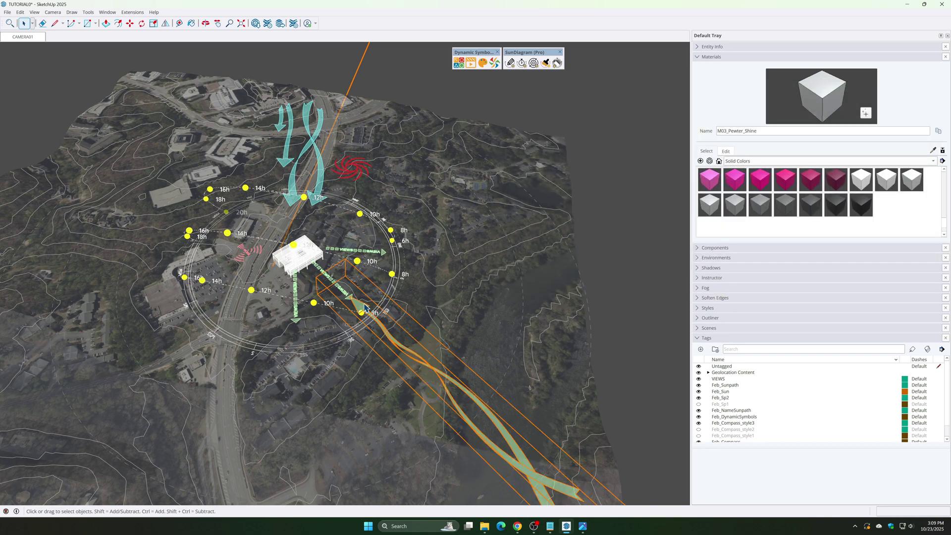
left_click(359, 176)
left_click(295, 293)
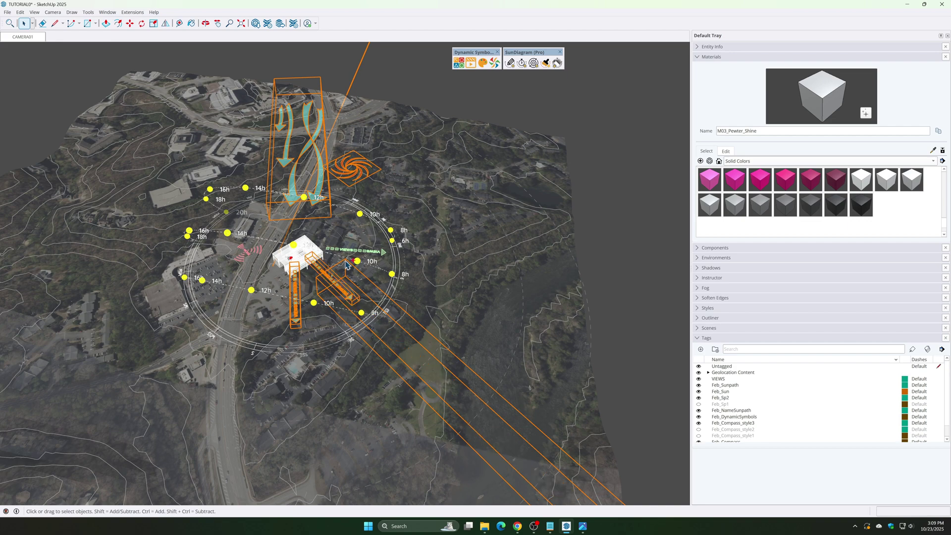
left_click(243, 257)
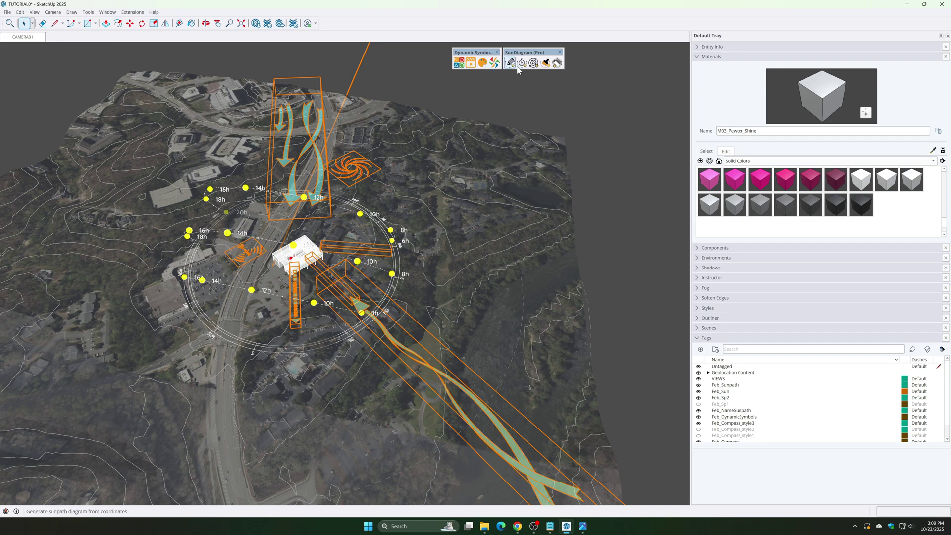
left_click(478, 67)
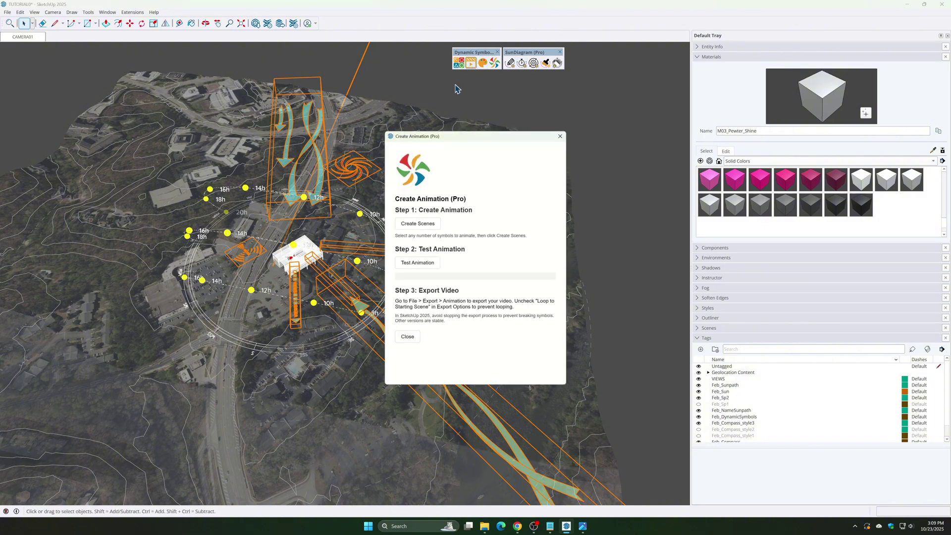
left_click(639, 240)
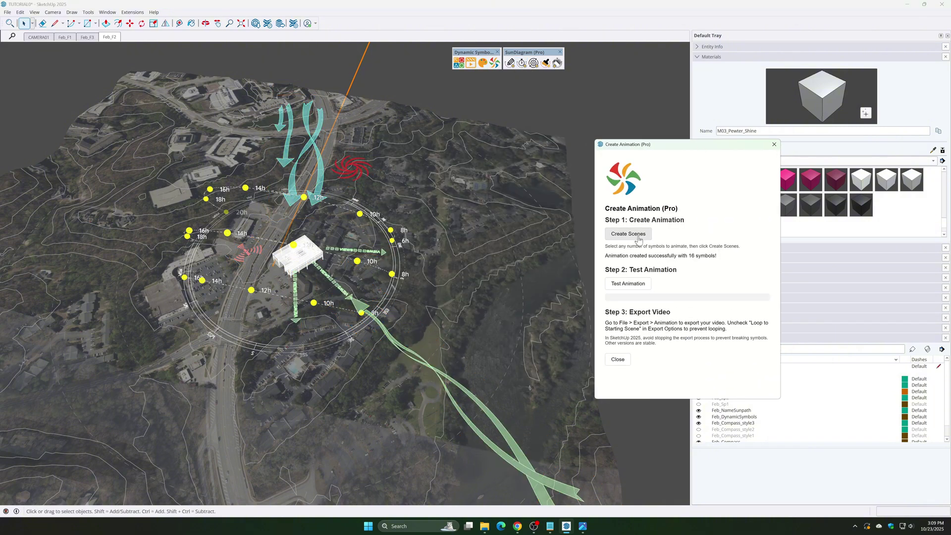
left_click(627, 284)
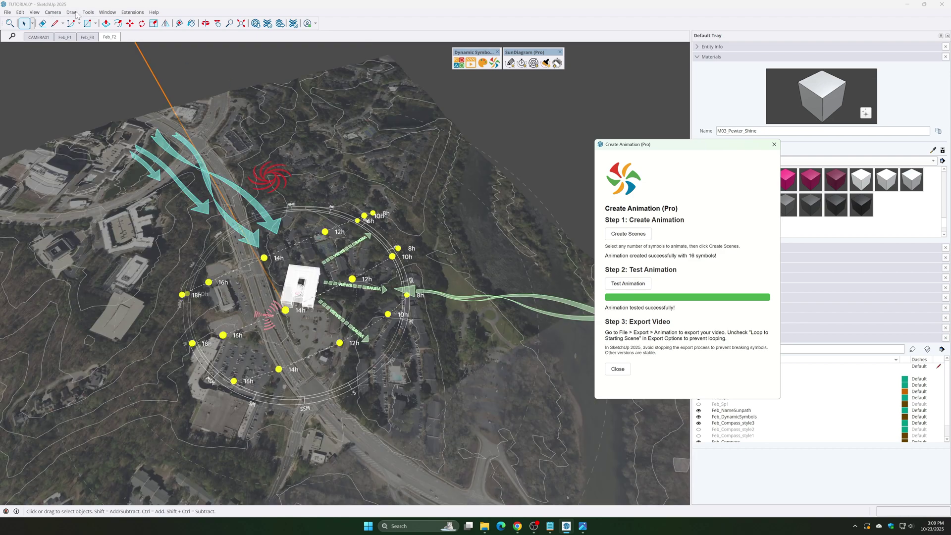
Toggle the Enable scene transitions option in the model's animation settings
left_click(108, 12)
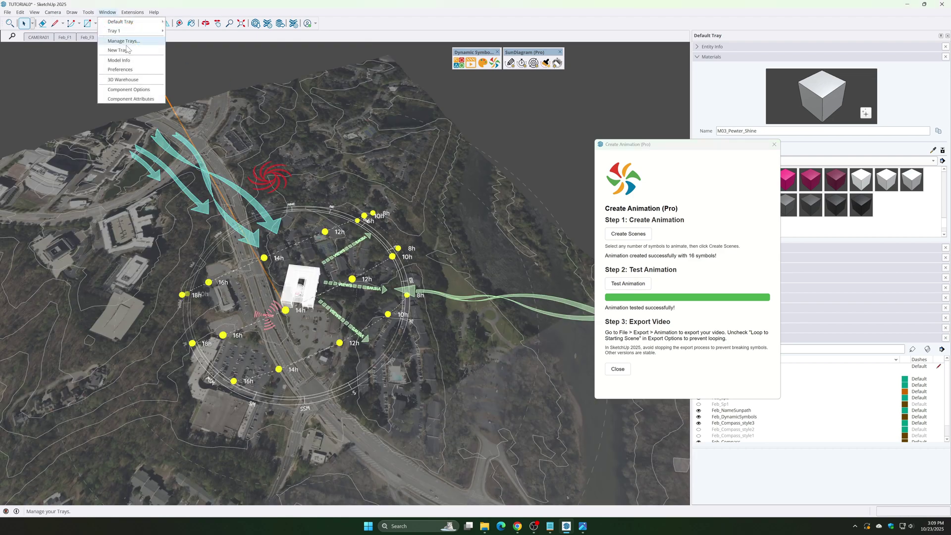
left_click(133, 61)
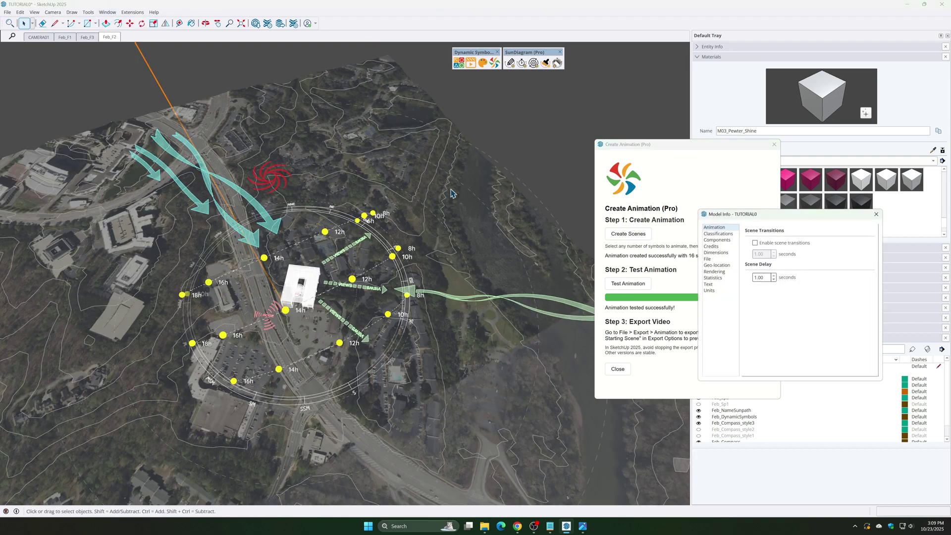
left_click(772, 243)
left_click(876, 214)
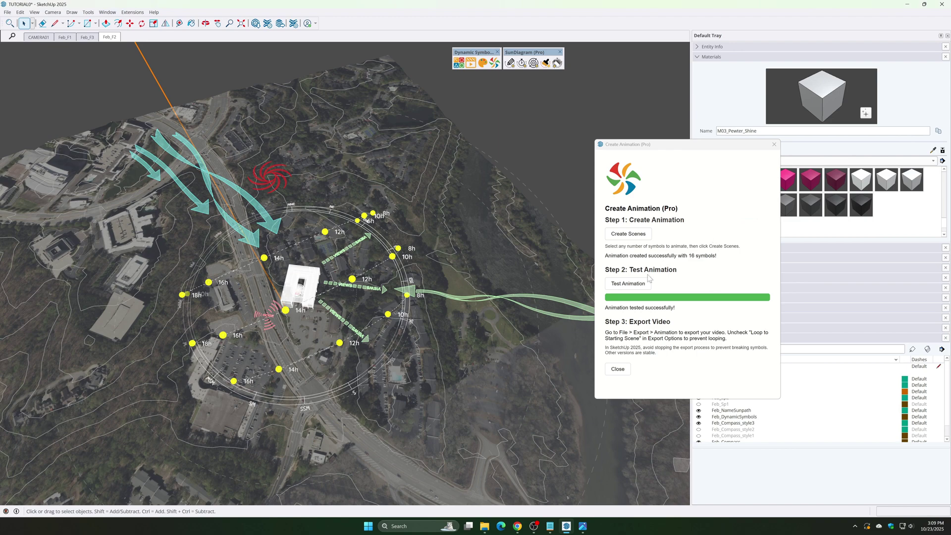
Replay the symbol animation test from the current camera angle and again from a different side of the building
left_click(646, 282)
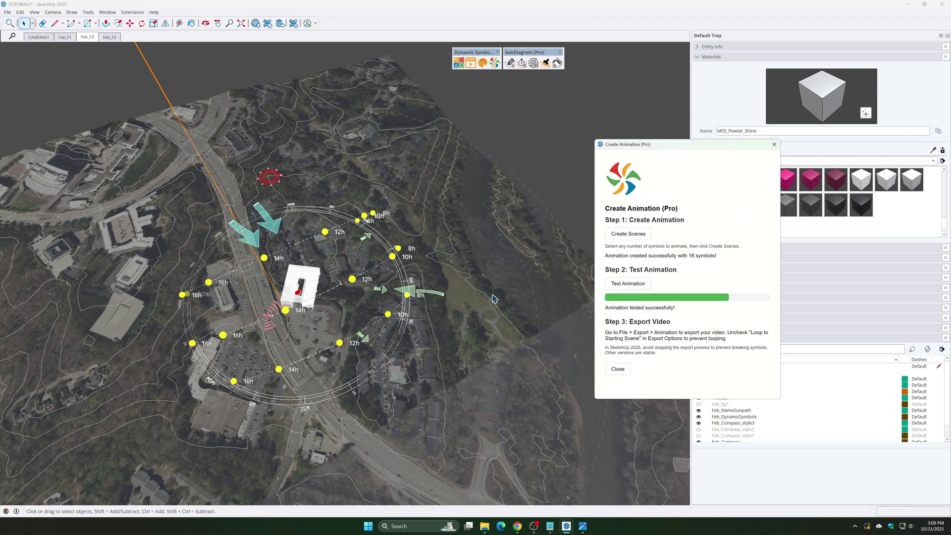
middle_click_drag(538, 202, 292, 181)
left_click(620, 286)
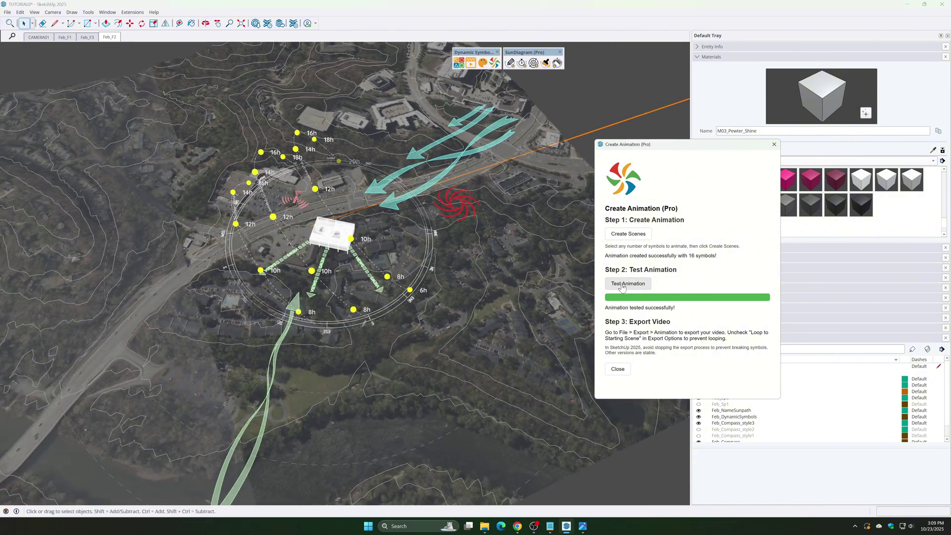